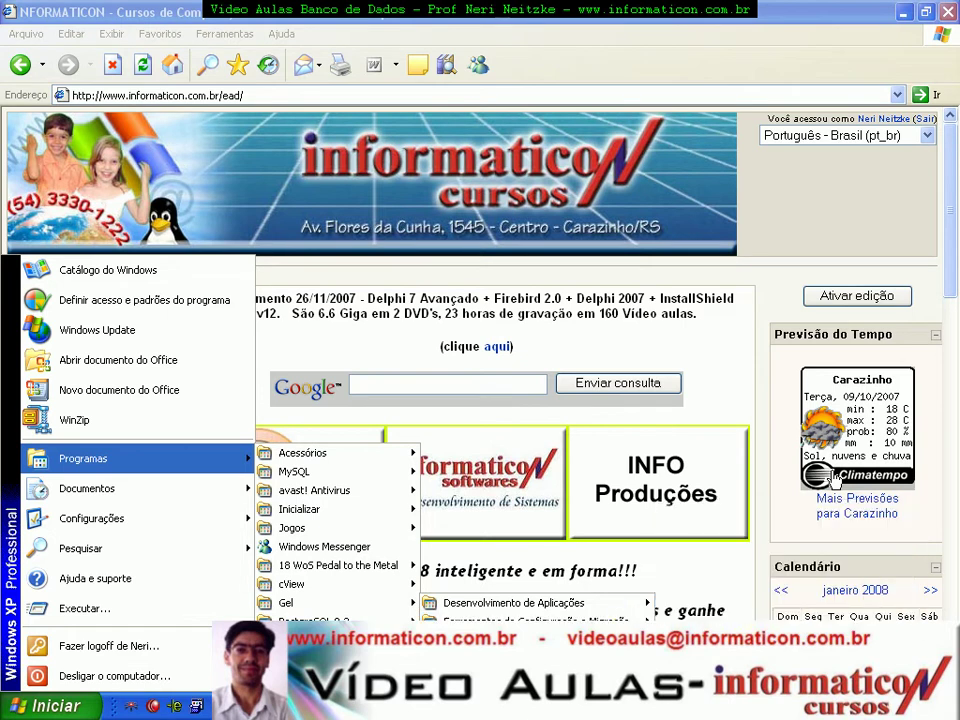
# Step: Launch Assistente de Configuração de Bancos de Dados from Ferramentas de Configuração e Migração
pyautogui.moveTo(530, 603)
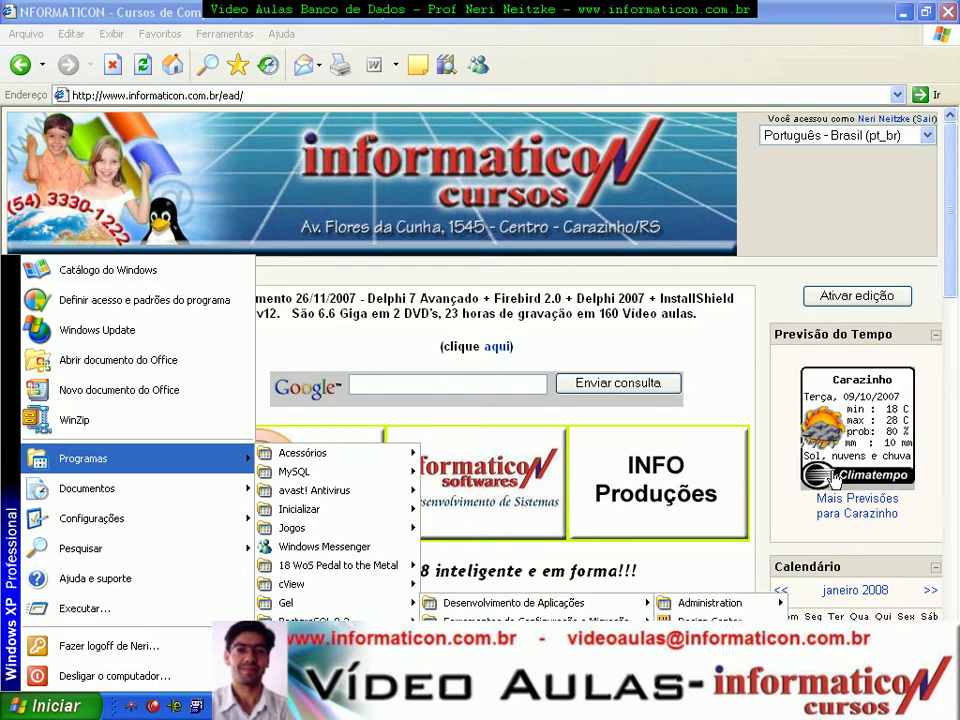
pyautogui.moveTo(595, 612)
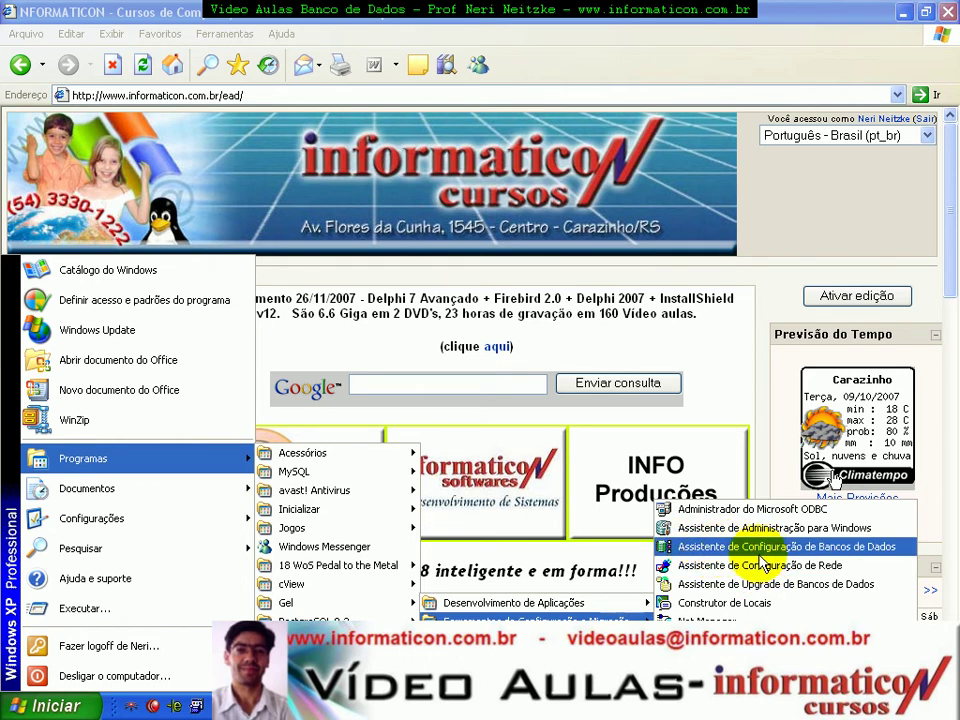
pyautogui.click(754, 558)
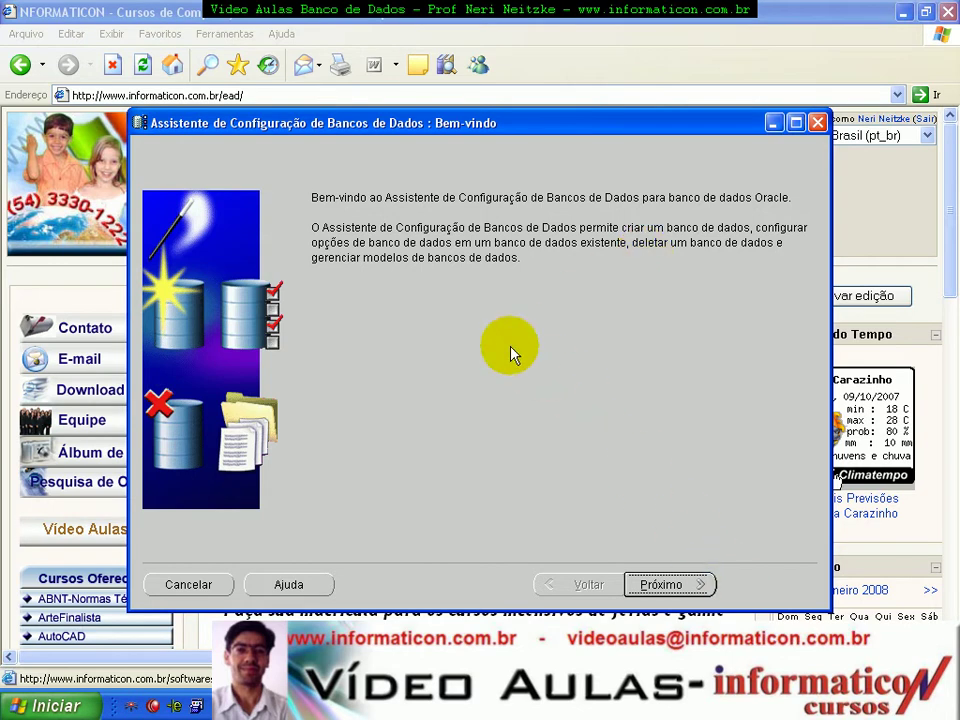
# Step: Pass the welcome page and choose Criar um Banco de Dados to reach the templates step
pyautogui.click(660, 583)
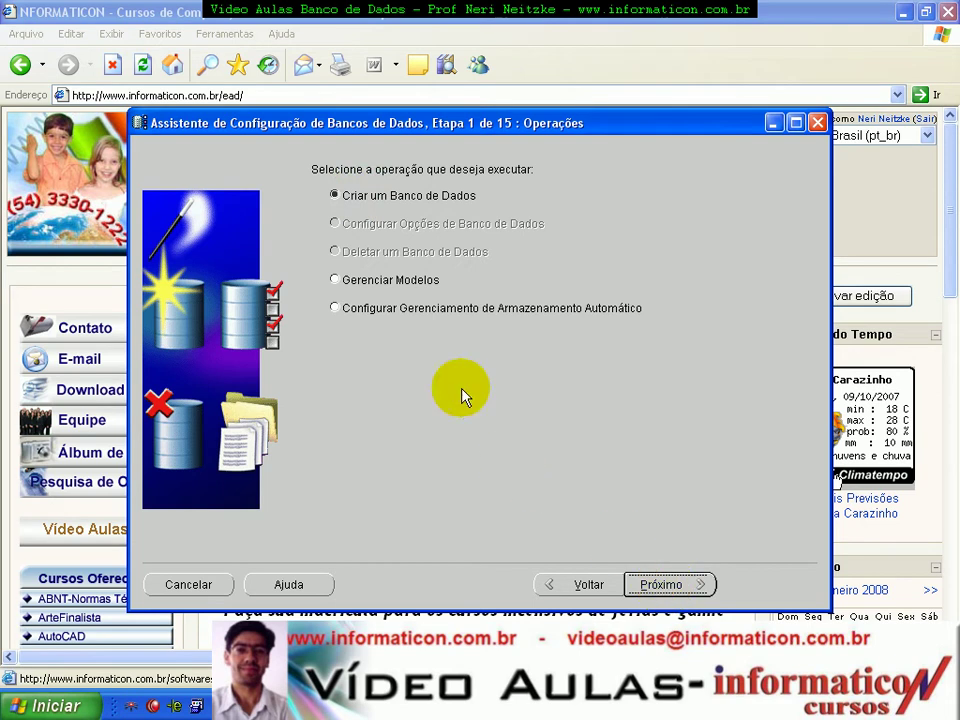
pyautogui.click(340, 283)
pyautogui.click(338, 196)
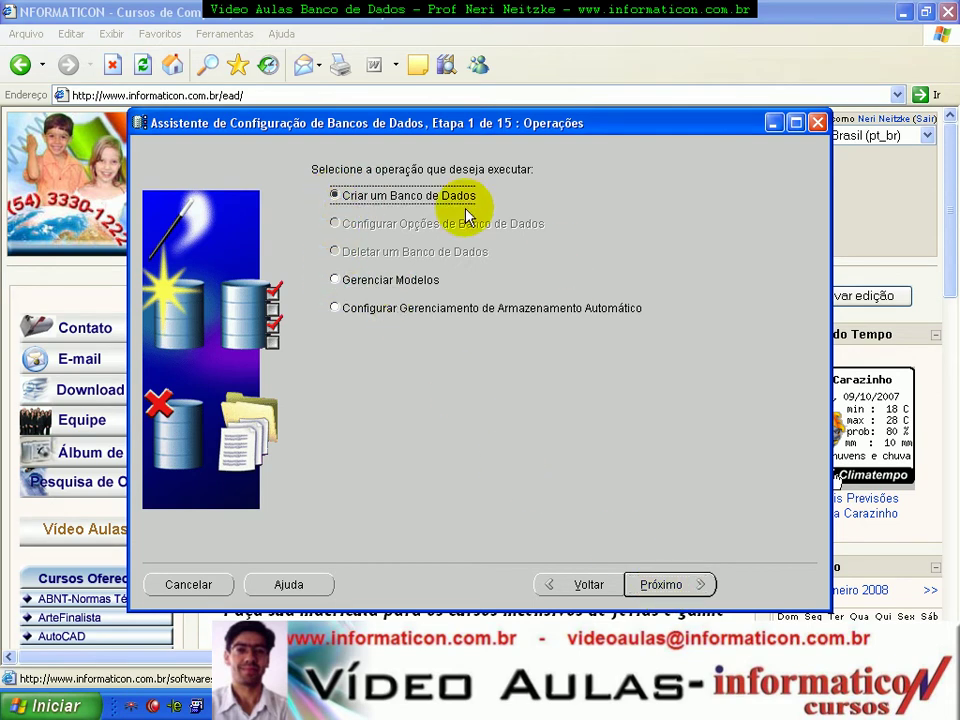
pyautogui.click(664, 584)
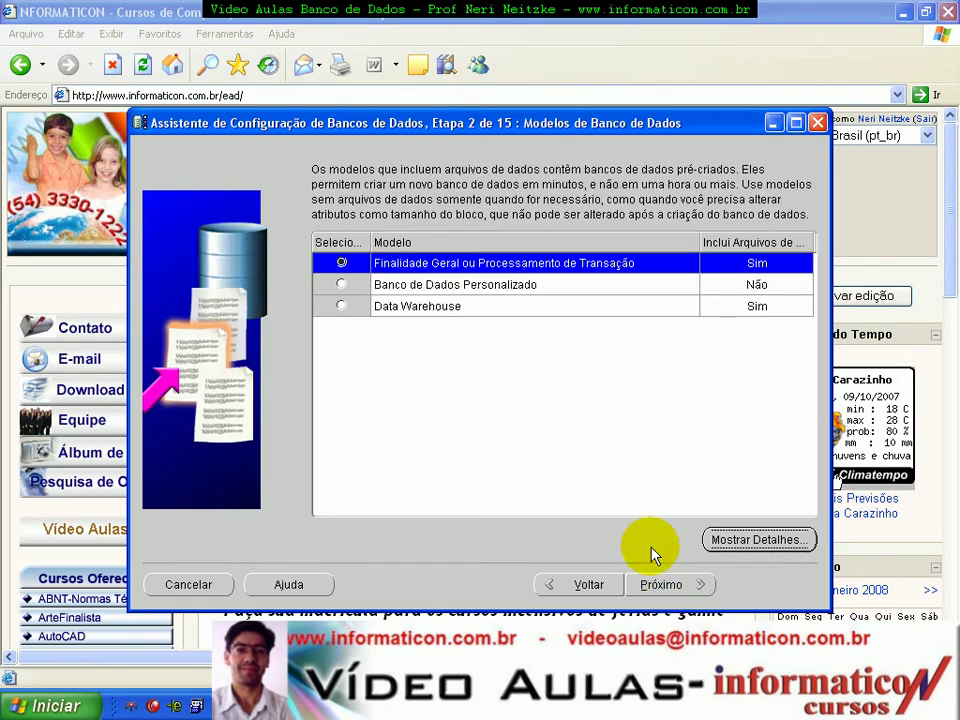
# Step: Compare the templates and choose Finalidade Geral ou Processamento de Transação
pyautogui.moveTo(451, 115); pyautogui.dragTo(410, 139)
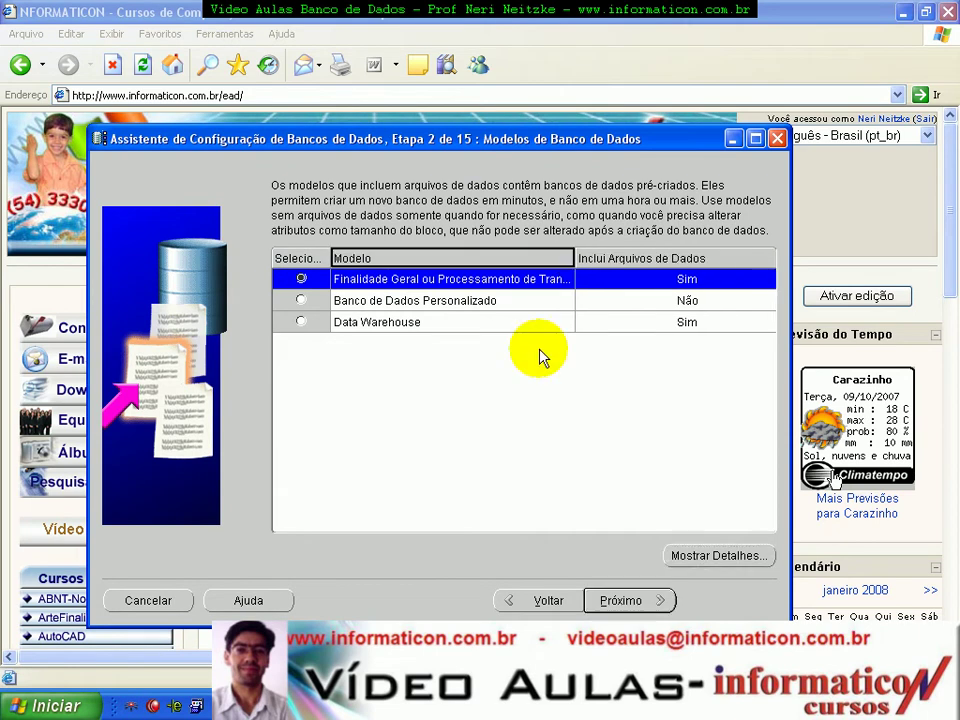
pyautogui.click(428, 303)
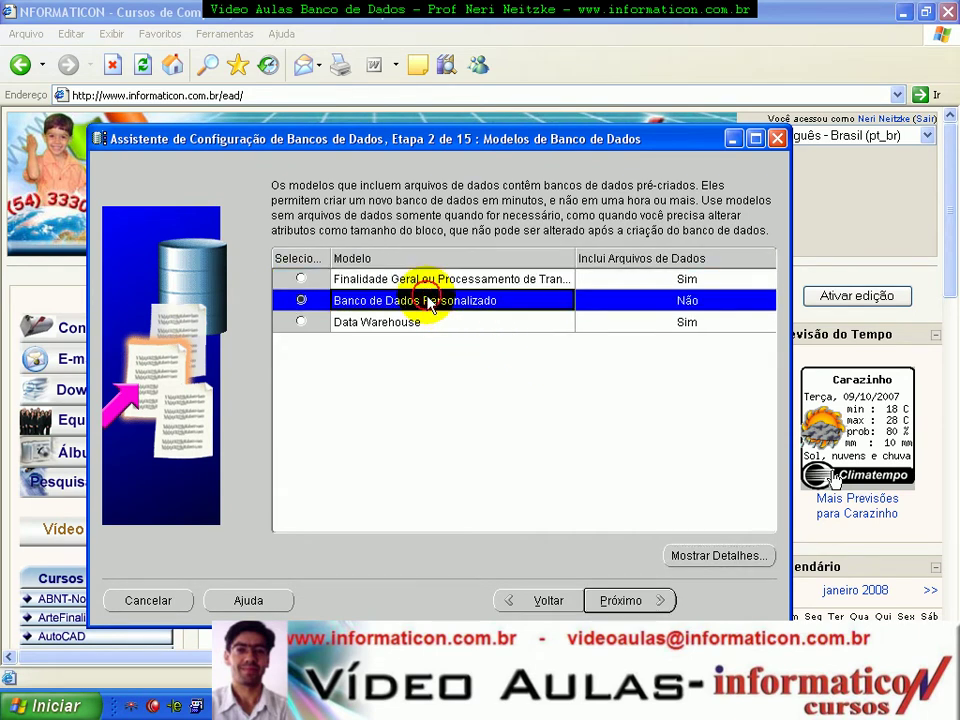
pyautogui.click(422, 279)
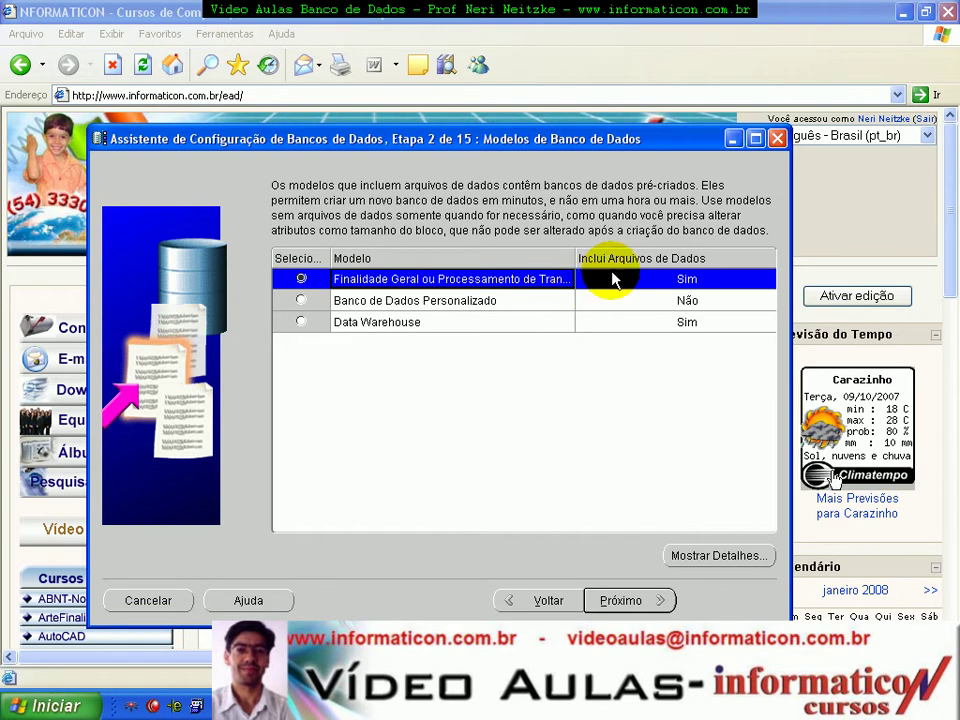
pyautogui.moveTo(578, 258)
pyautogui.mouseDown()
pyautogui.moveTo(626, 262)
pyautogui.moveTo(590, 258)
pyautogui.mouseUp()
pyautogui.click(455, 300)
pyautogui.click(455, 323)
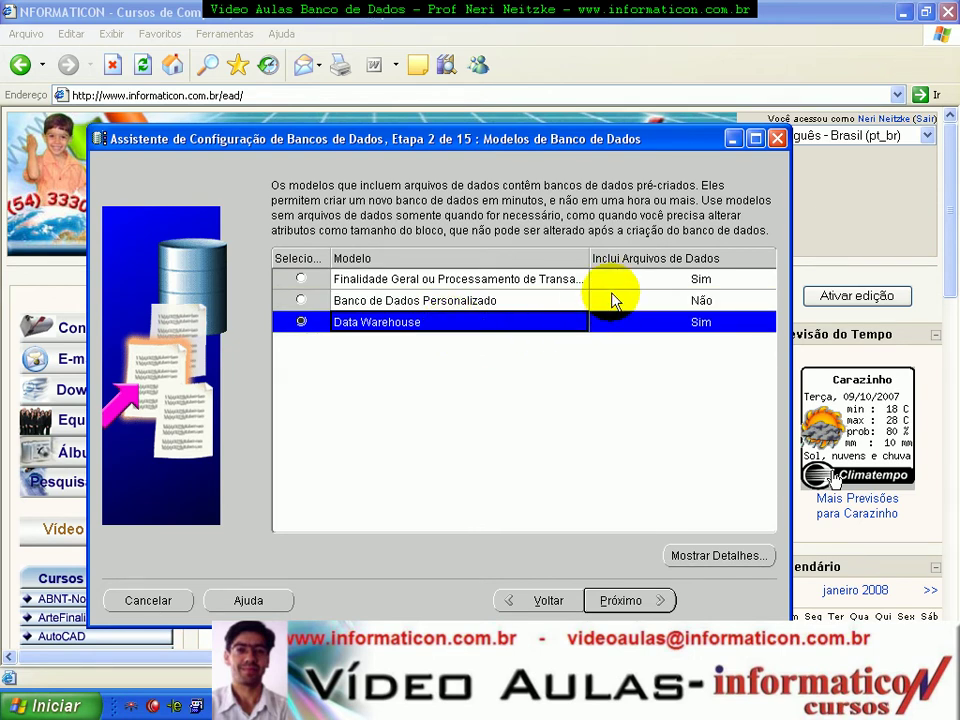
pyautogui.click(499, 281)
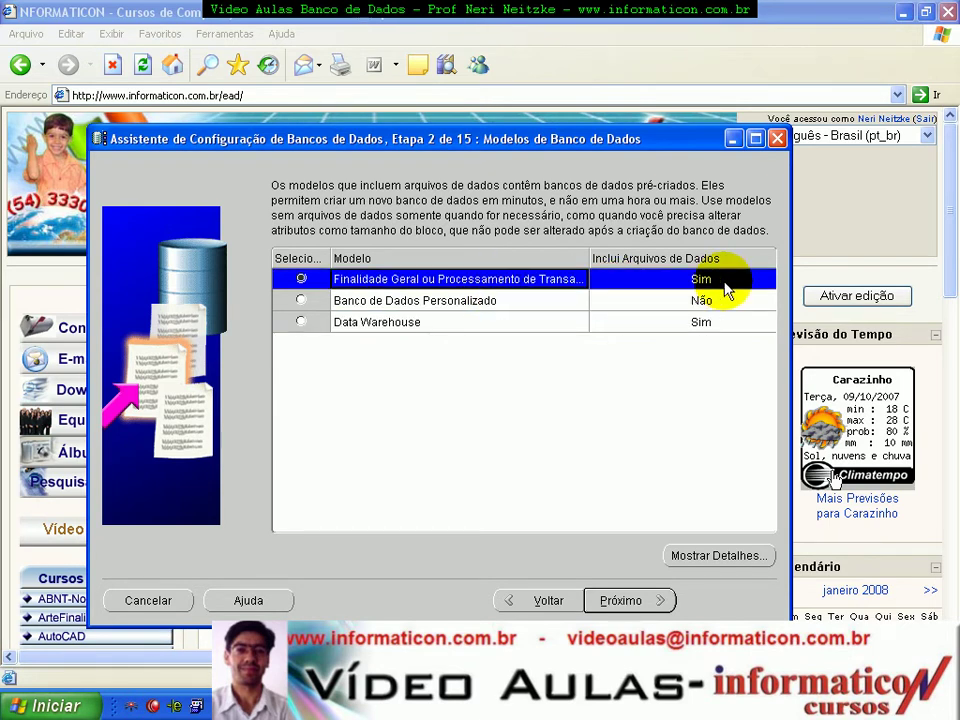
pyautogui.click(637, 603)
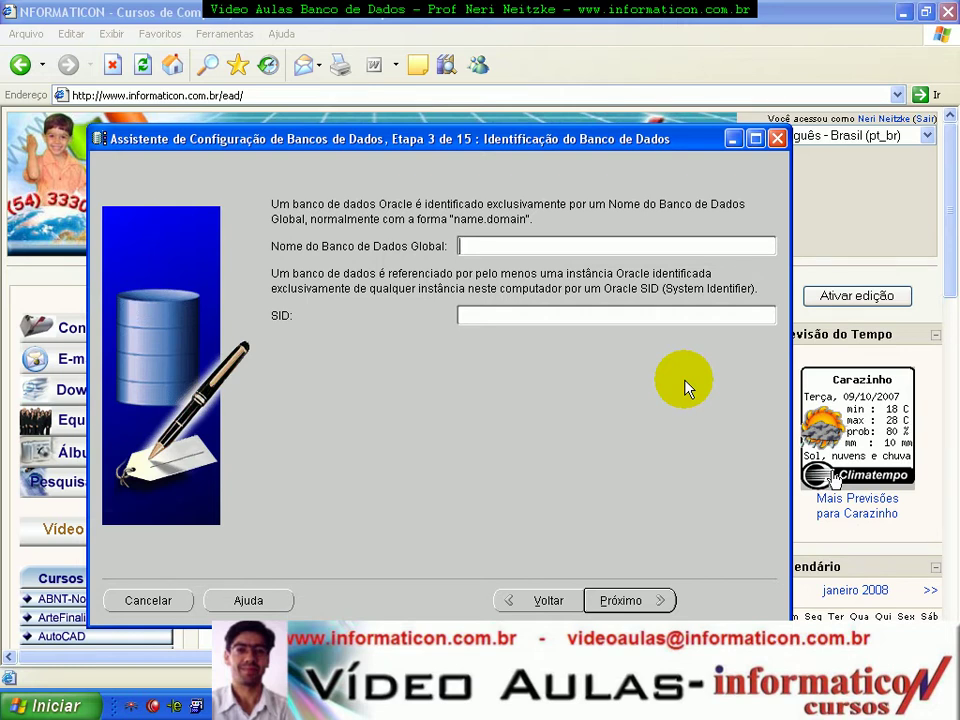
# Step: Enter estoque.informaticon as the global database name, keeping the SID estoque
pyautogui.moveTo(519, 139); pyautogui.dragTo(569, 231)
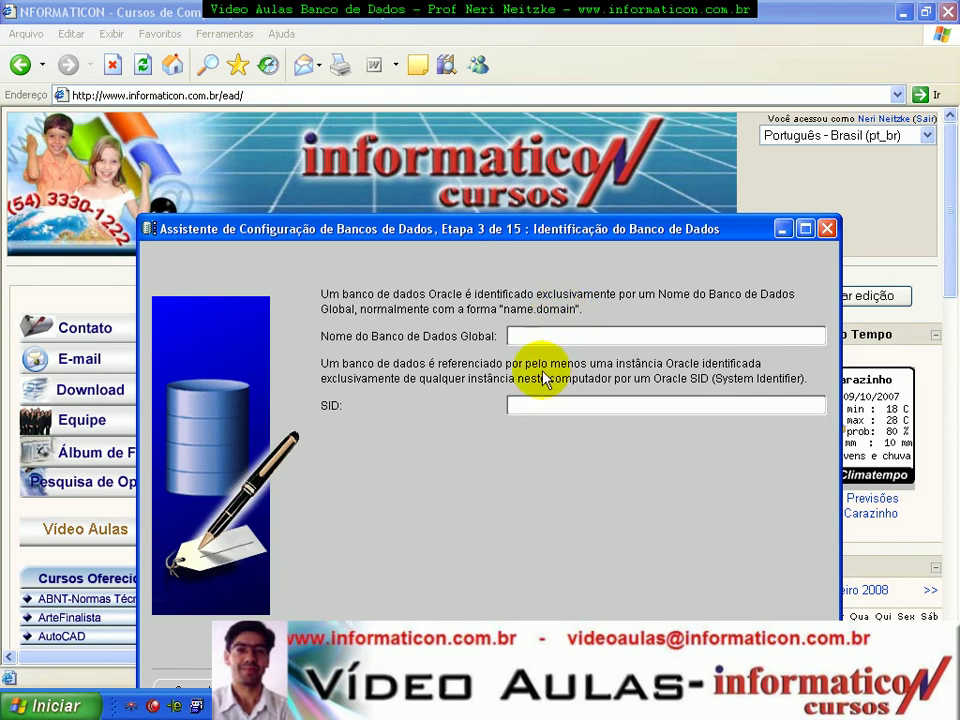
pyautogui.click(536, 335)
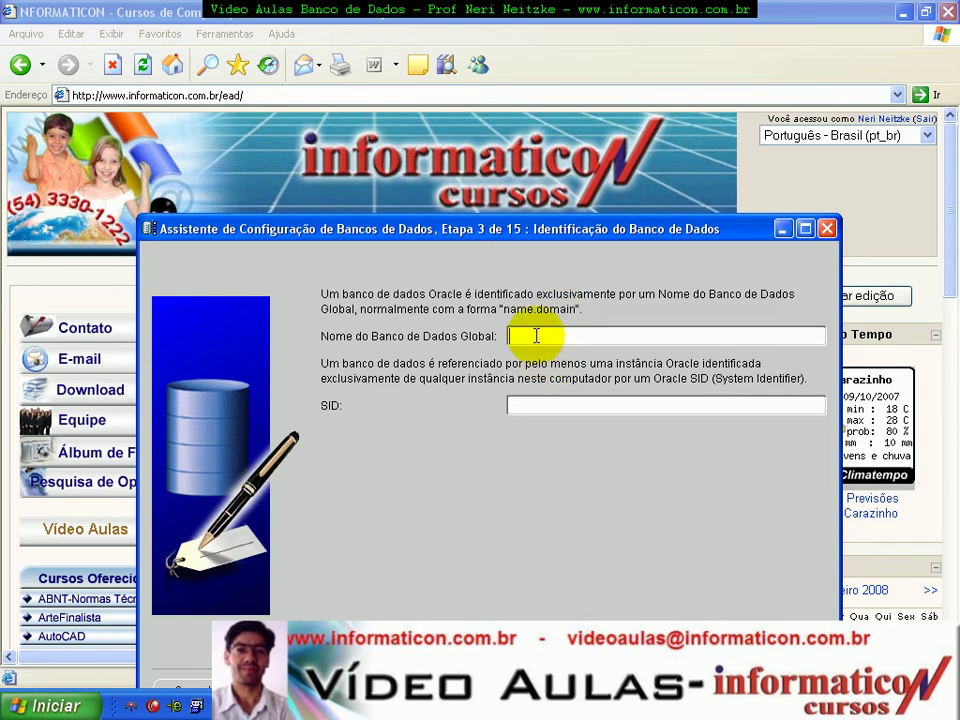
pyautogui.write('estoque')
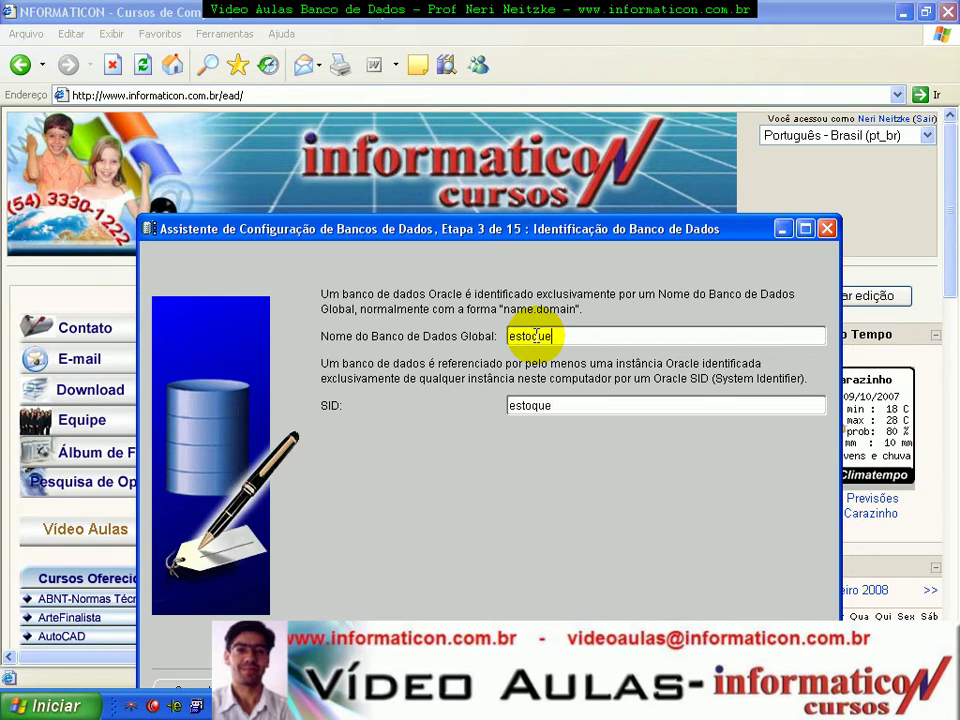
pyautogui.write('.informaticon')
pyautogui.moveTo(510, 230); pyautogui.dragTo(486, 150)
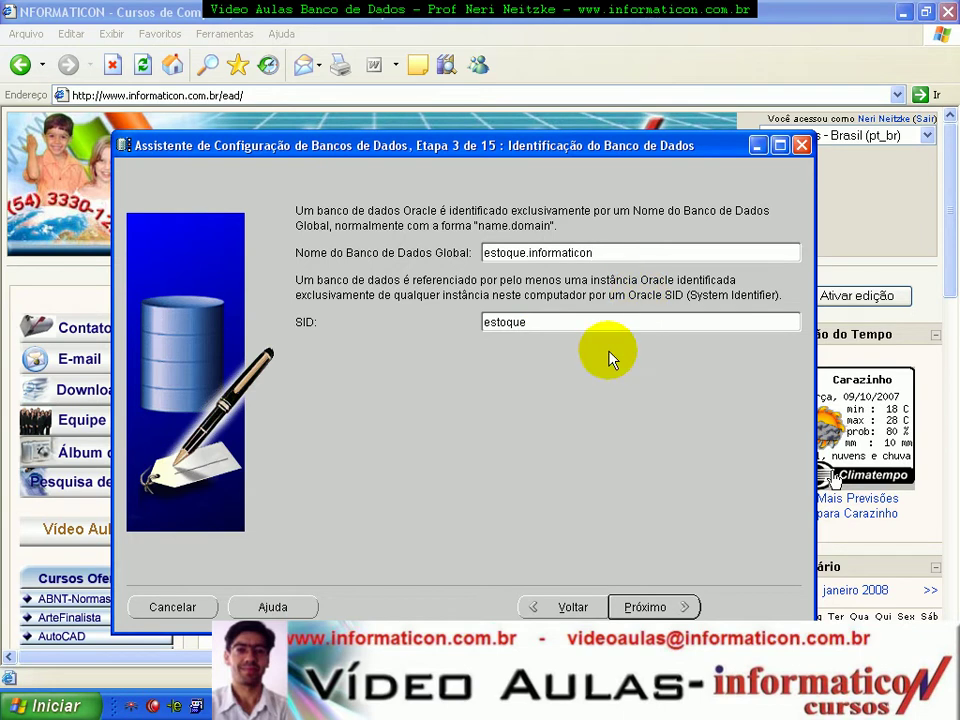
pyautogui.tripleClick(643, 251)
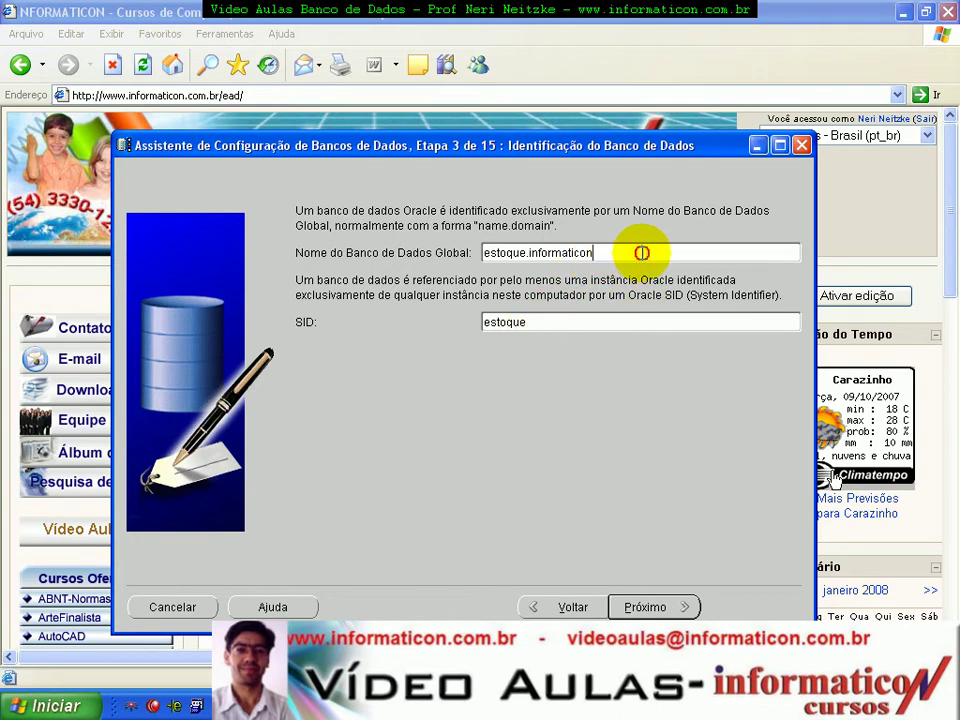
pyautogui.moveTo(561, 318); pyautogui.dragTo(458, 330)
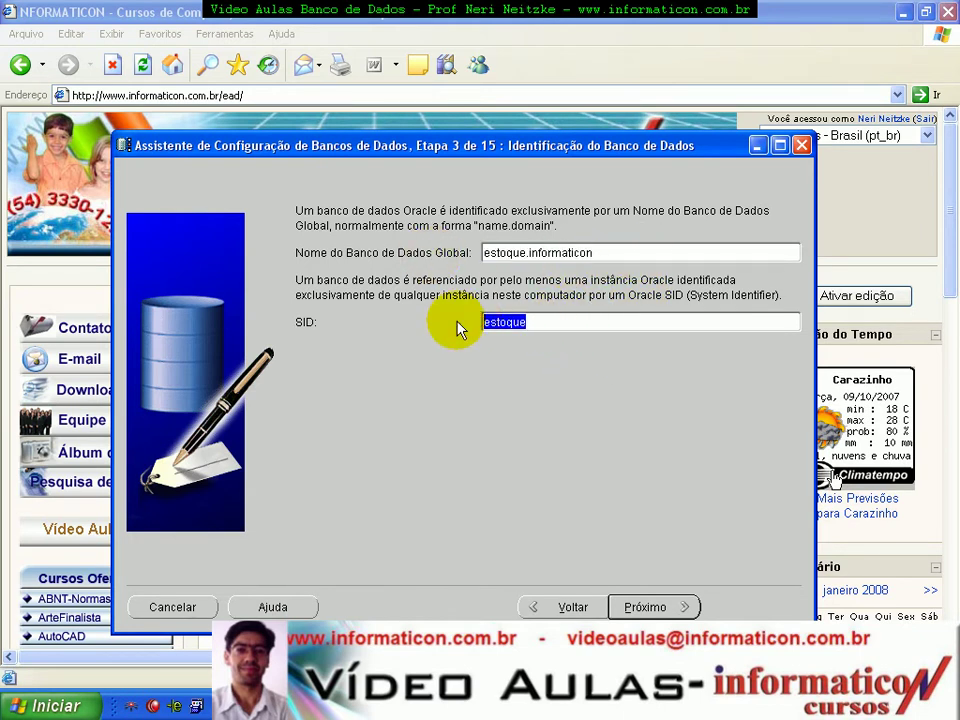
pyautogui.moveTo(598, 322); pyautogui.dragTo(419, 324)
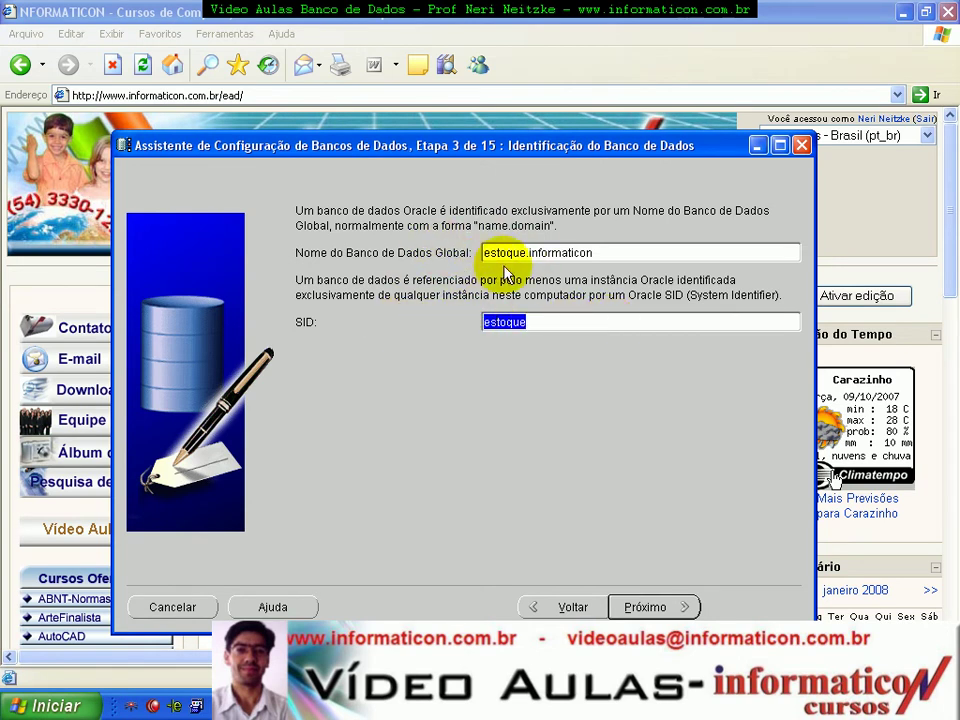
pyautogui.moveTo(598, 254); pyautogui.dragTo(429, 279)
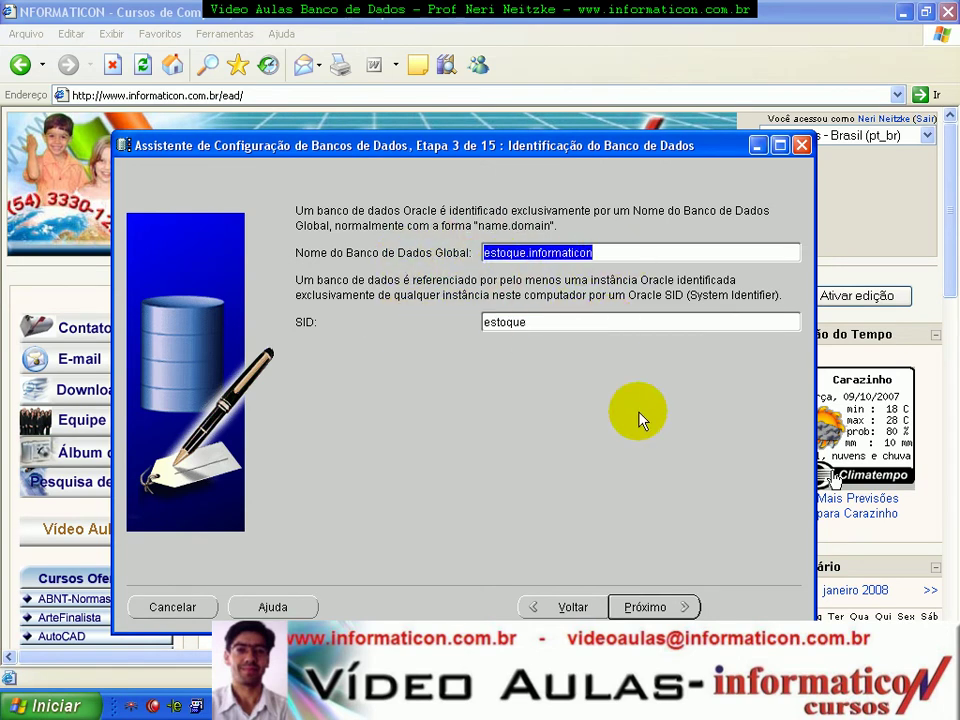
pyautogui.click(650, 607)
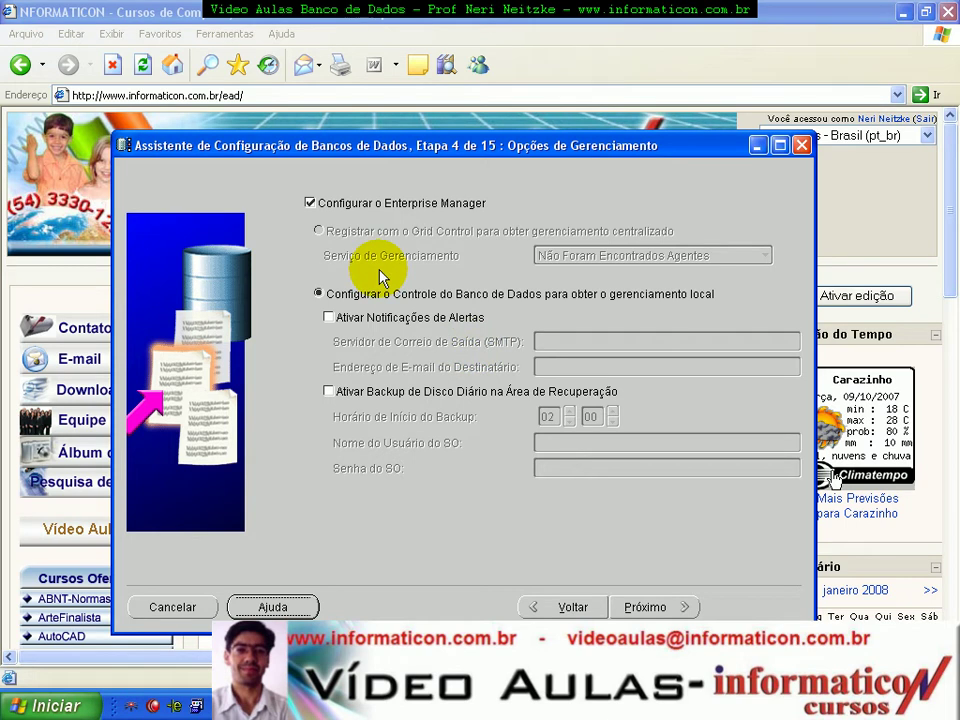
# Step: Try the e-mail alert and daily disk backup options, leaving both turned off
pyautogui.click(329, 318)
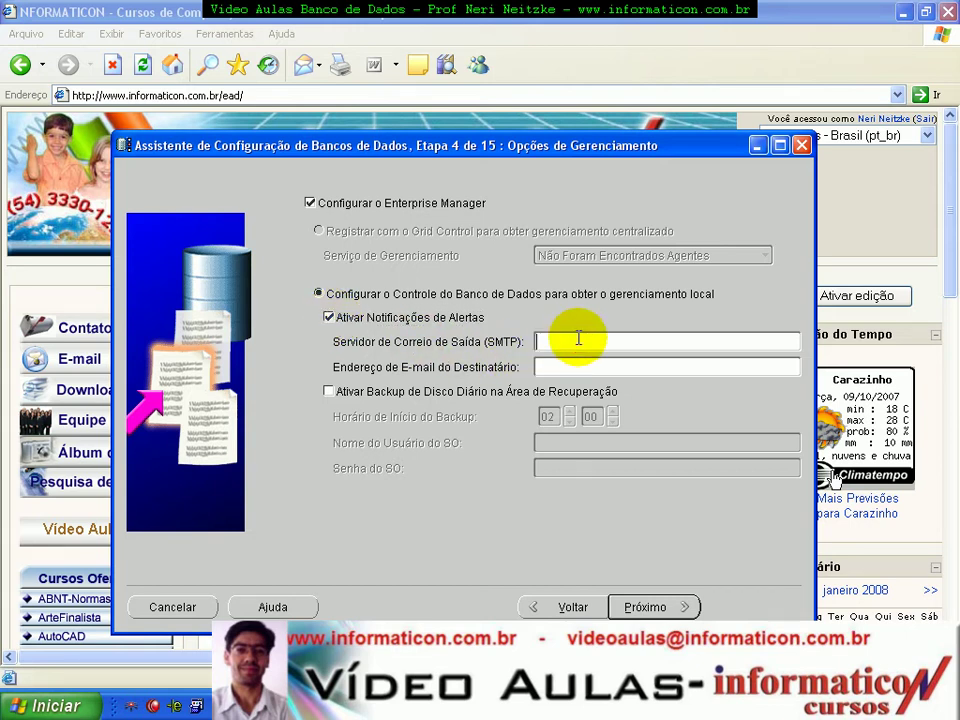
pyautogui.click(553, 365)
pyautogui.click(557, 339)
pyautogui.click(550, 370)
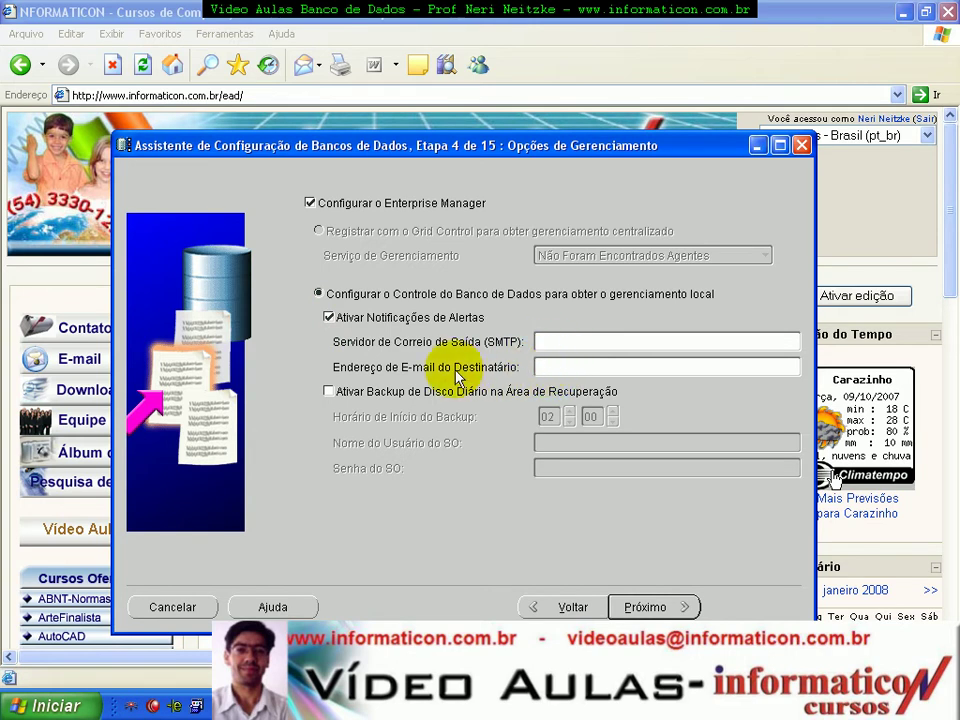
pyautogui.click(331, 319)
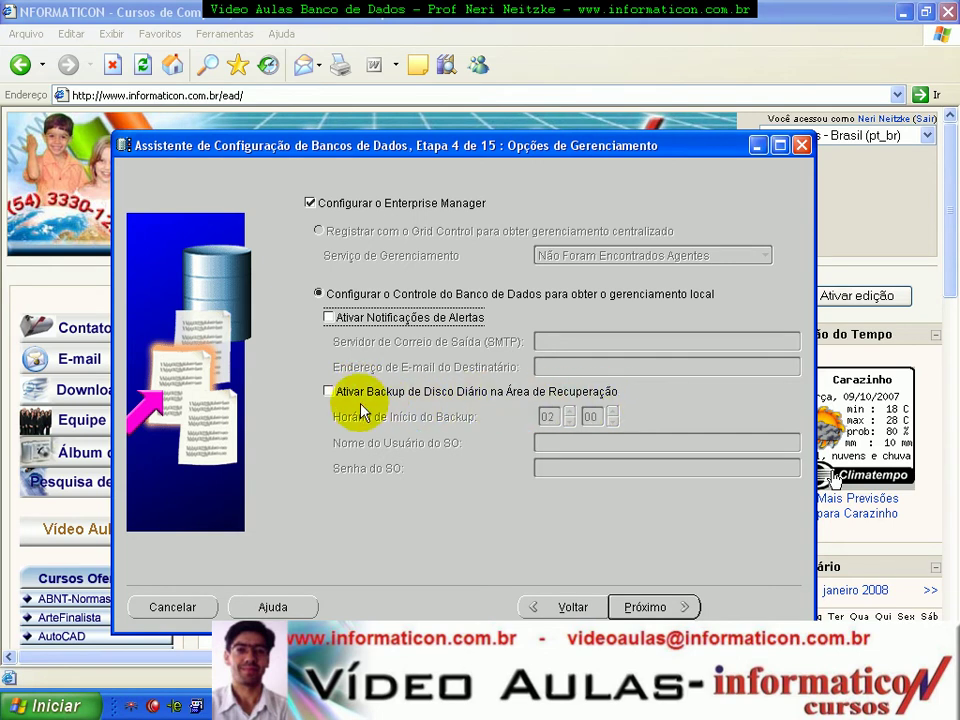
pyautogui.click(331, 395)
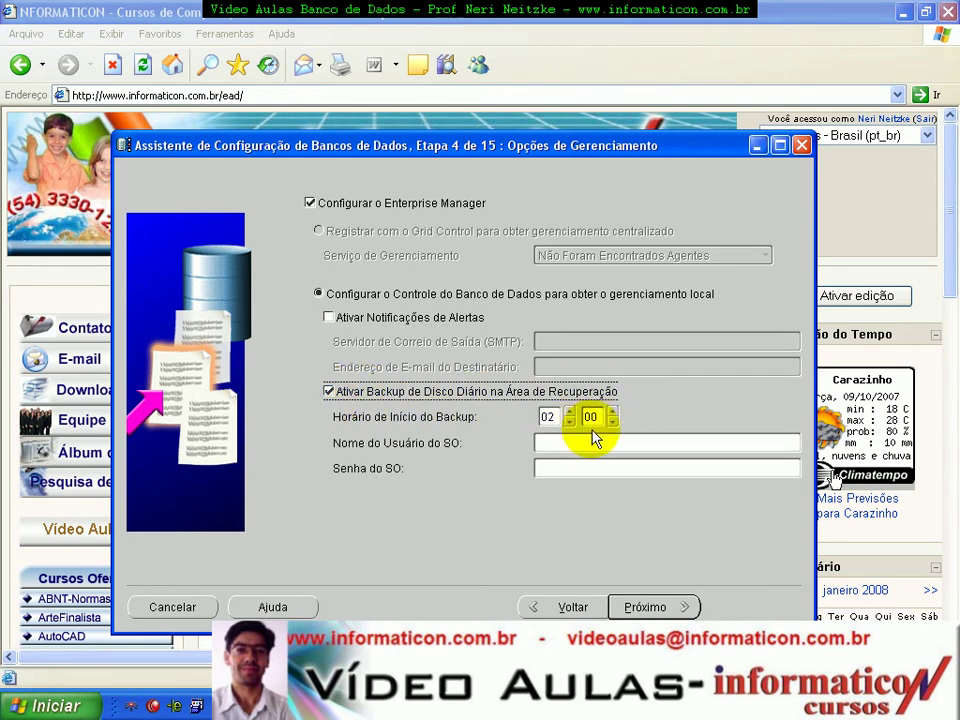
pyautogui.click(335, 393)
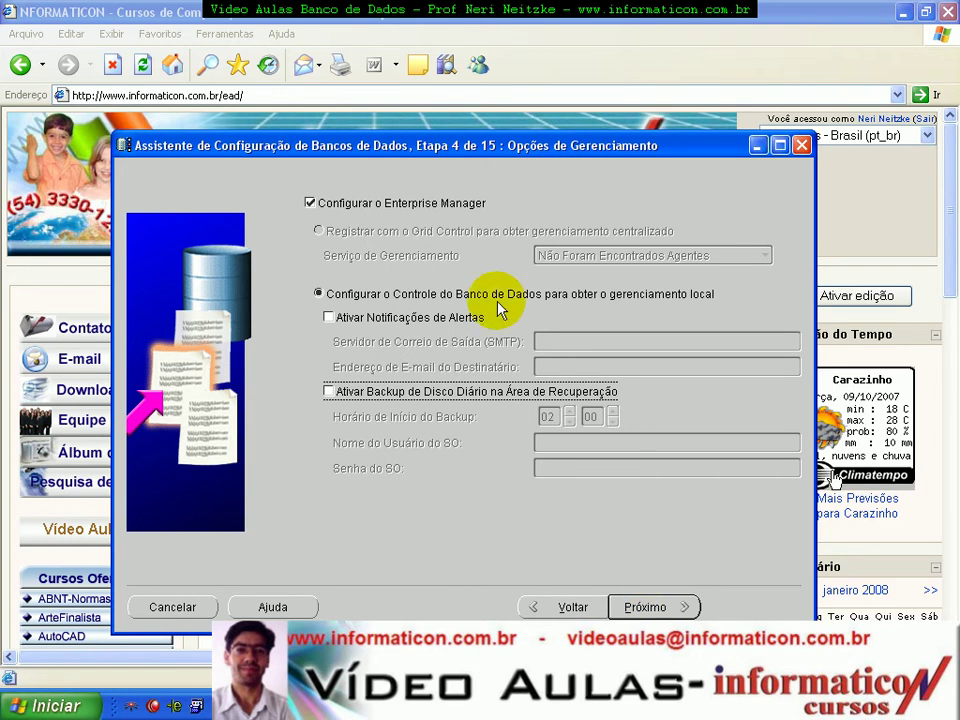
# Step: Dismiss the listener warning and turn off Enterprise Manager configuration
pyautogui.click(672, 610)
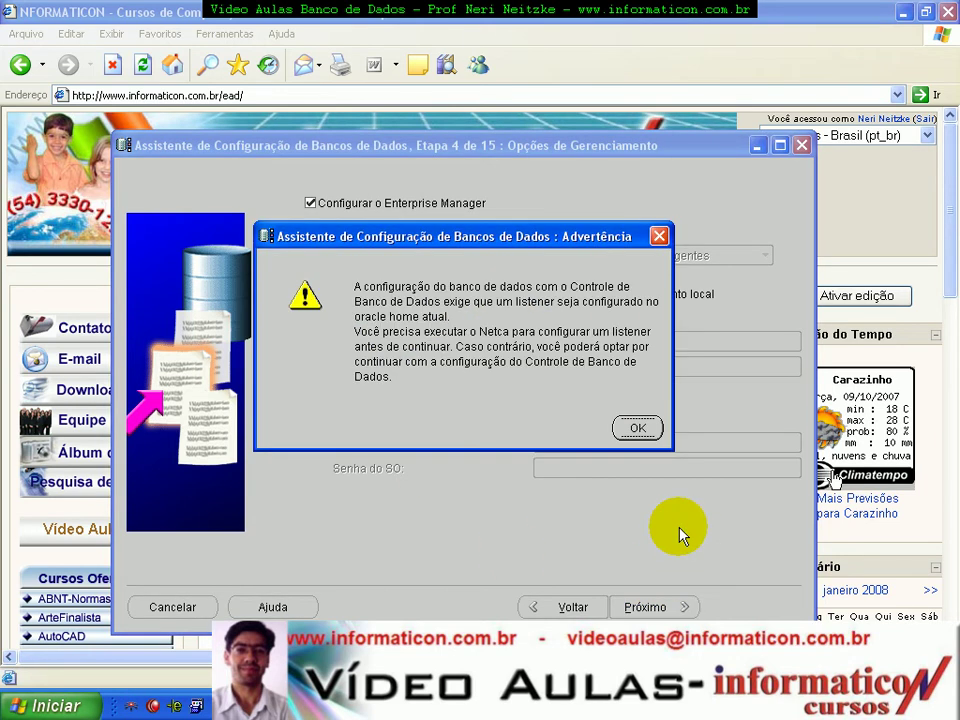
pyautogui.moveTo(510, 240); pyautogui.dragTo(551, 266)
pyautogui.click(677, 455)
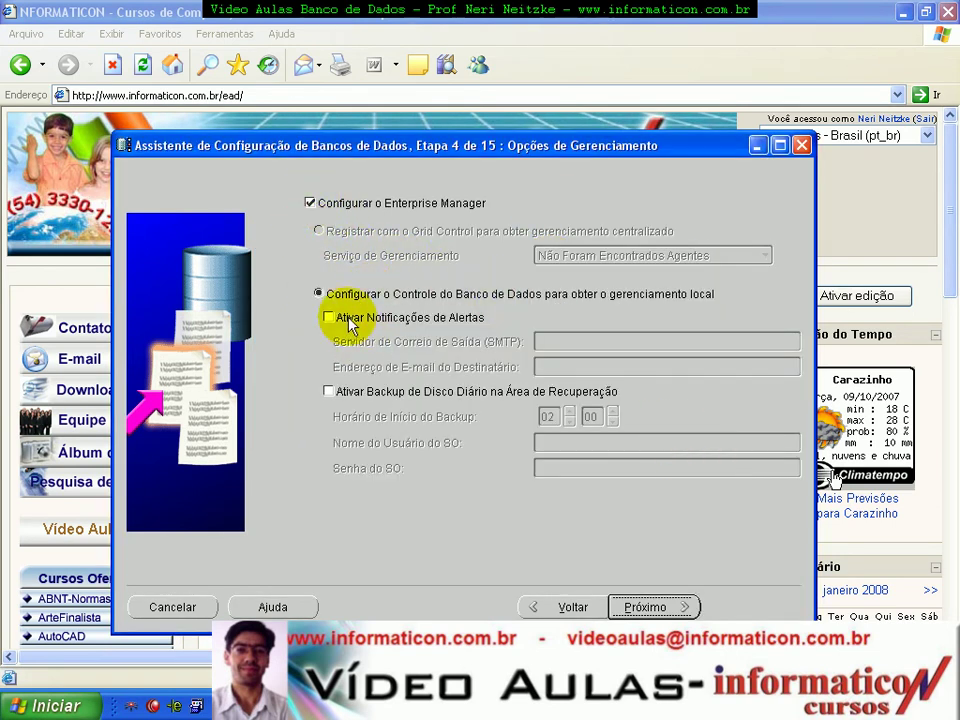
pyautogui.click(310, 204)
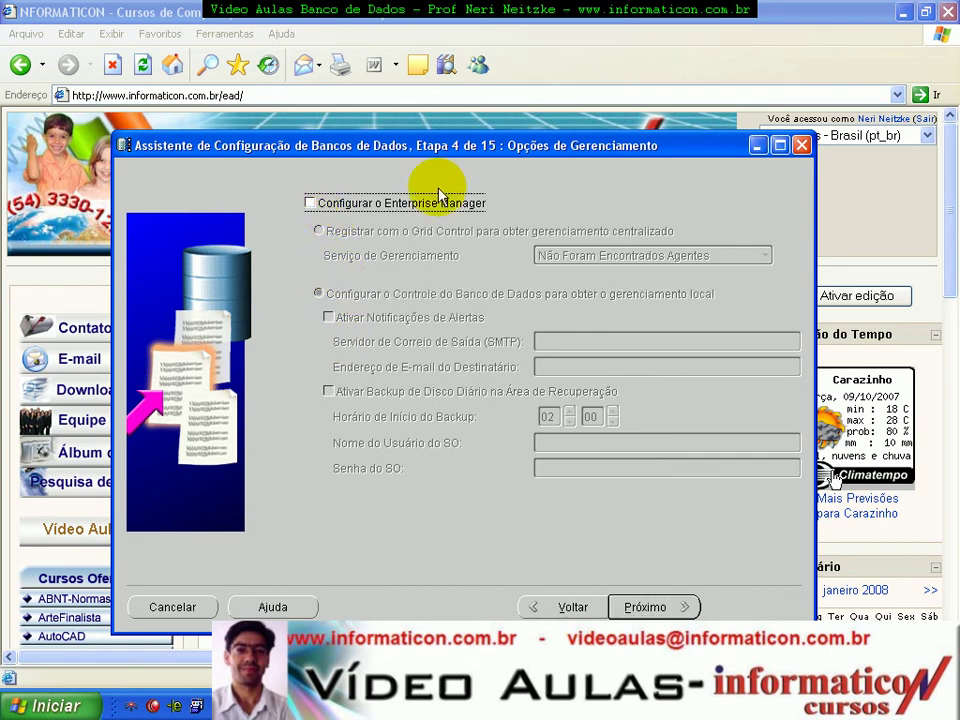
pyautogui.click(675, 607)
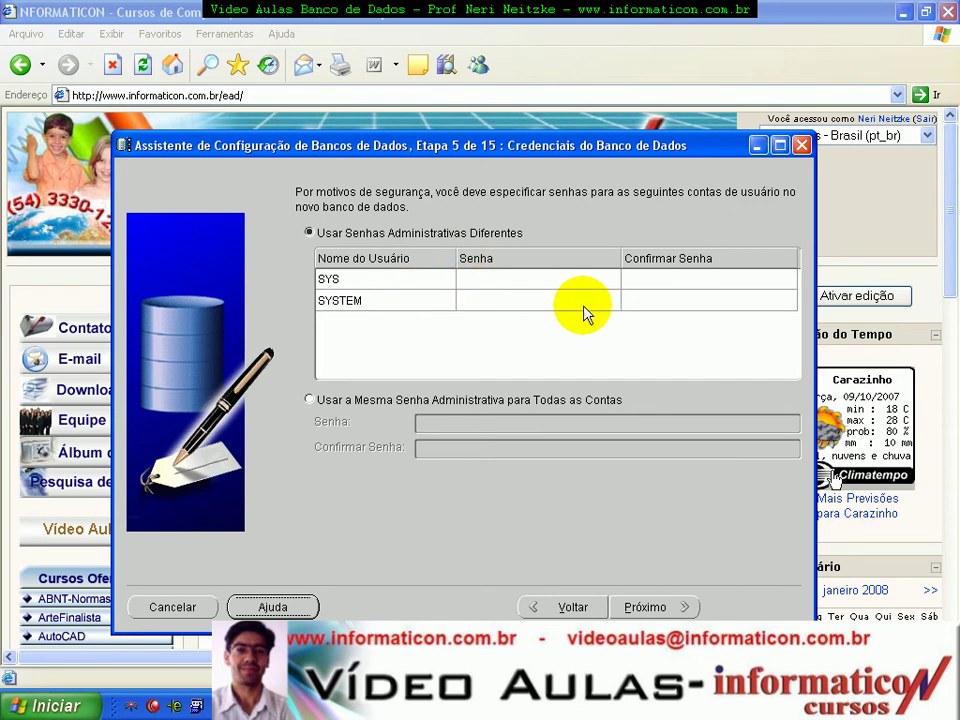
# Step: Review the password options and SYS/SYSTEM accounts, then open the credentials help topic
pyautogui.click(311, 399)
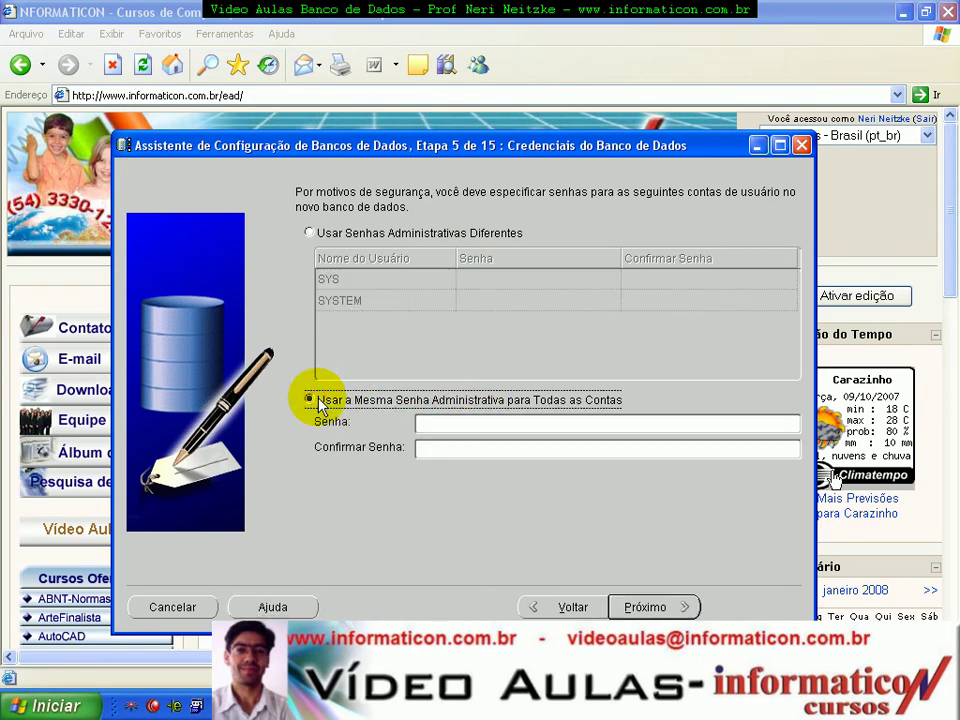
pyautogui.click(309, 232)
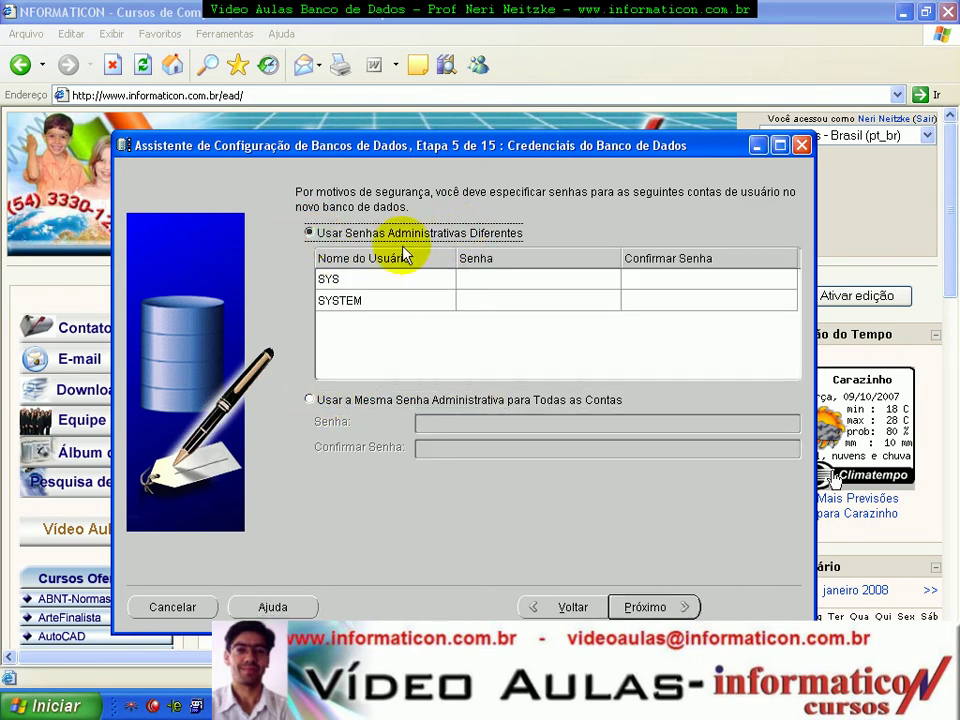
pyautogui.click(400, 283)
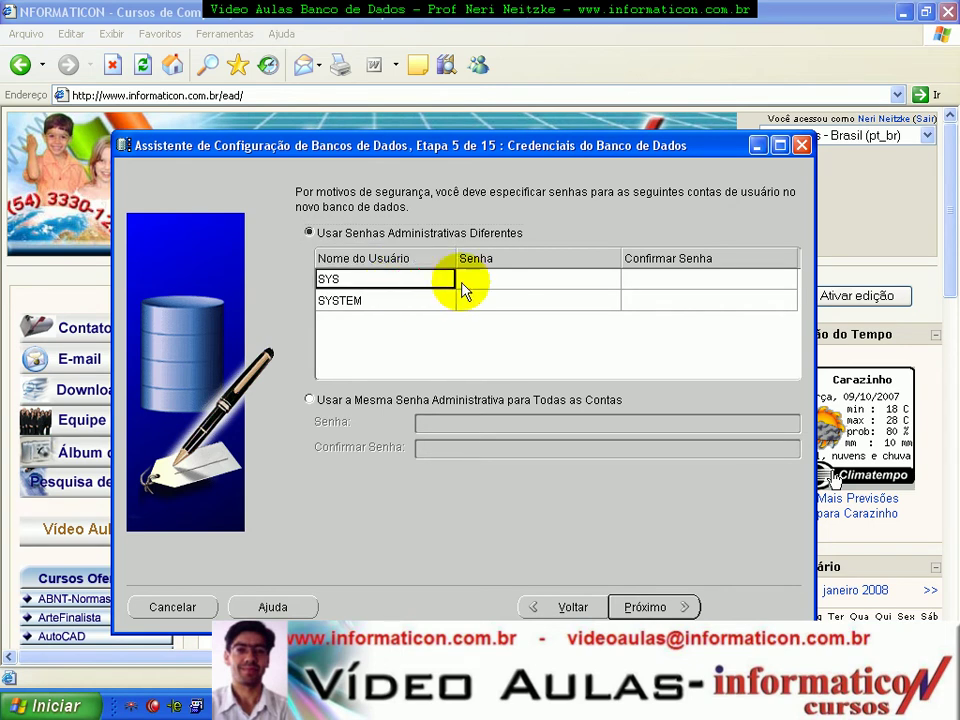
pyautogui.click(396, 303)
pyautogui.click(395, 282)
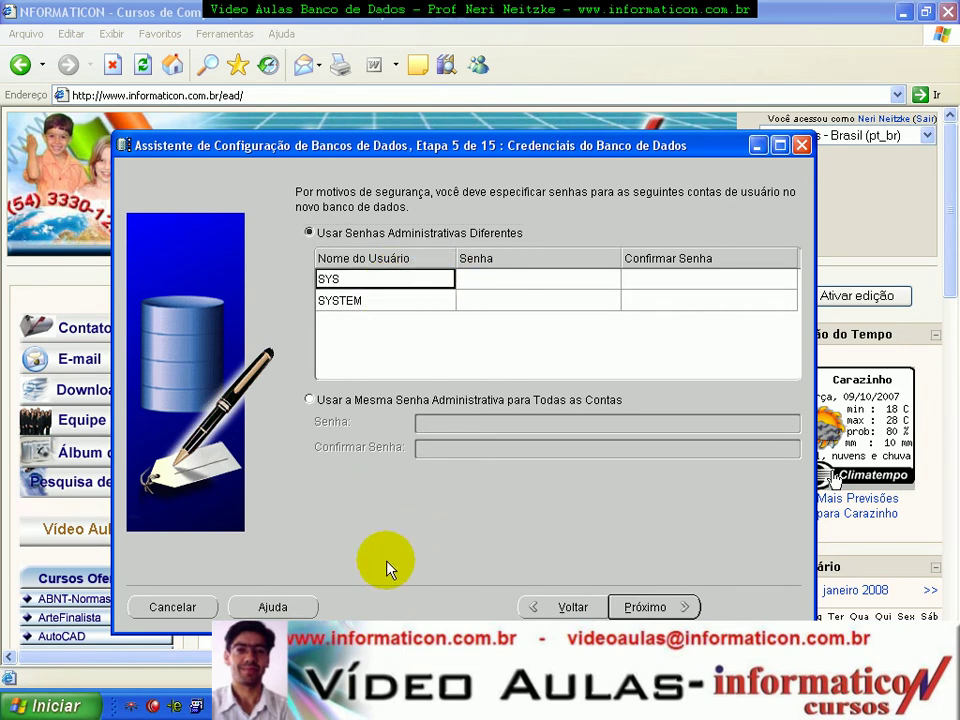
pyautogui.click(272, 606)
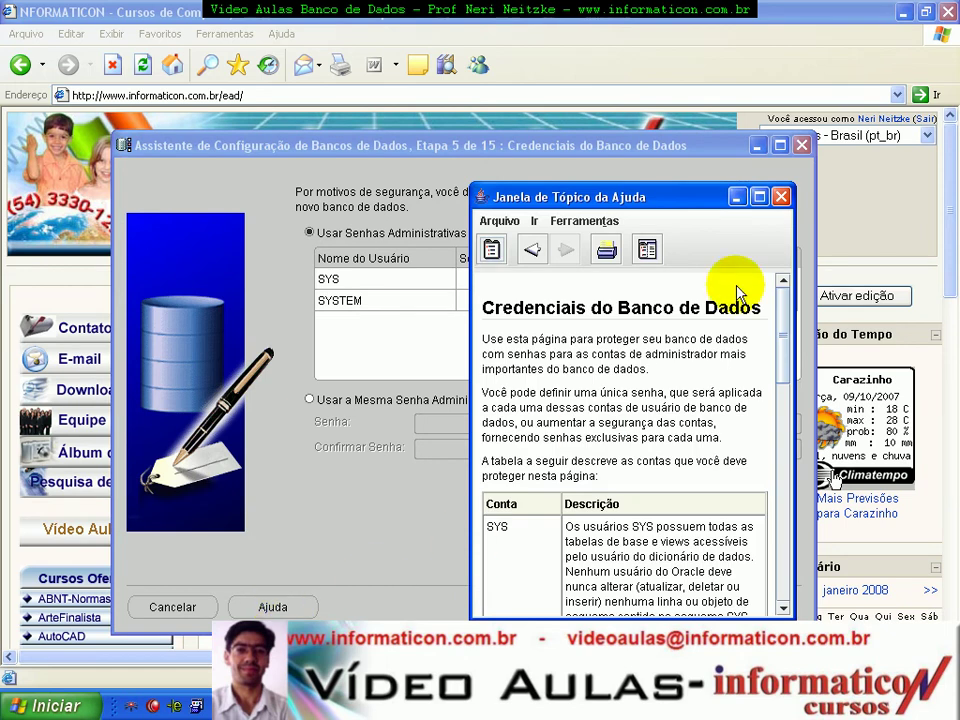
pyautogui.moveTo(703, 199); pyautogui.dragTo(789, 208)
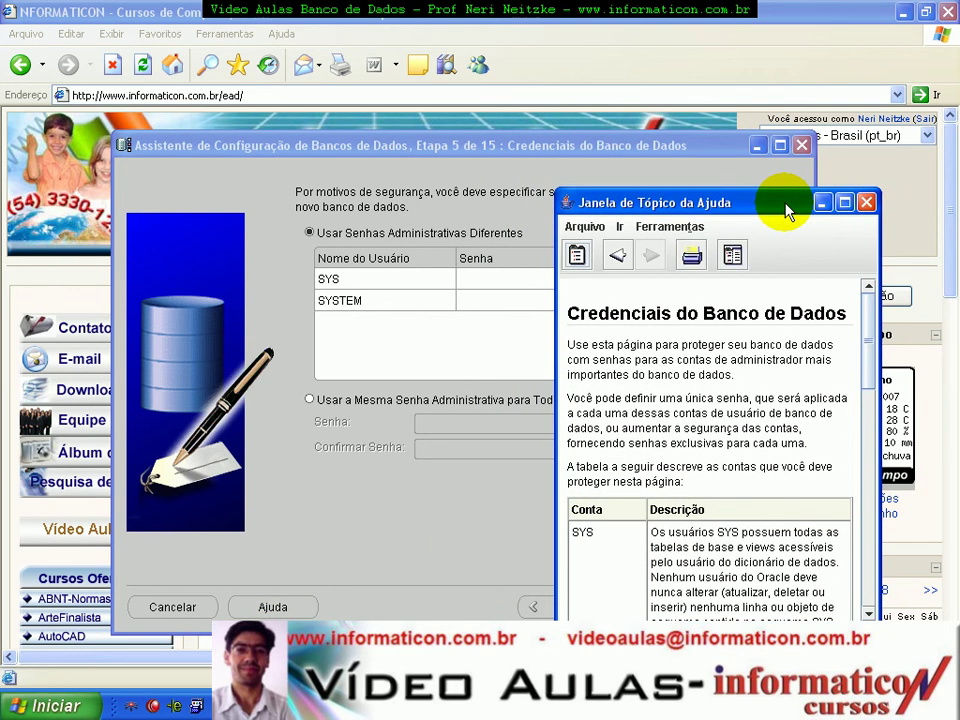
pyautogui.click(866, 202)
pyautogui.moveTo(675, 156); pyautogui.dragTo(686, 92)
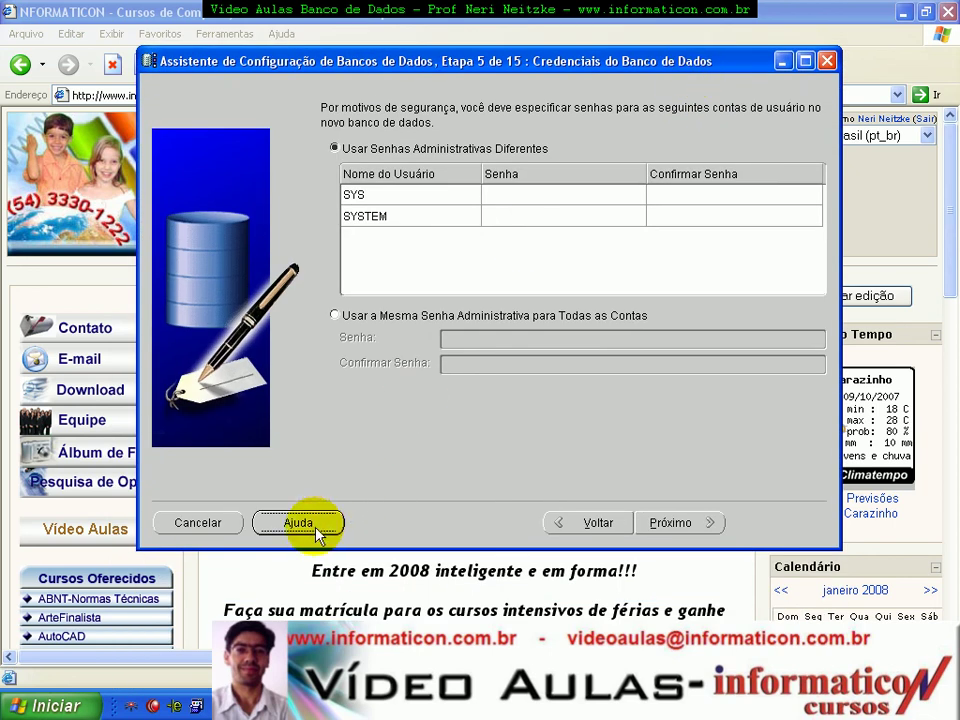
pyautogui.click(316, 530)
pyautogui.moveTo(558, 53); pyautogui.dragTo(519, 196)
pyautogui.moveTo(805, 205); pyautogui.dragTo(853, 227)
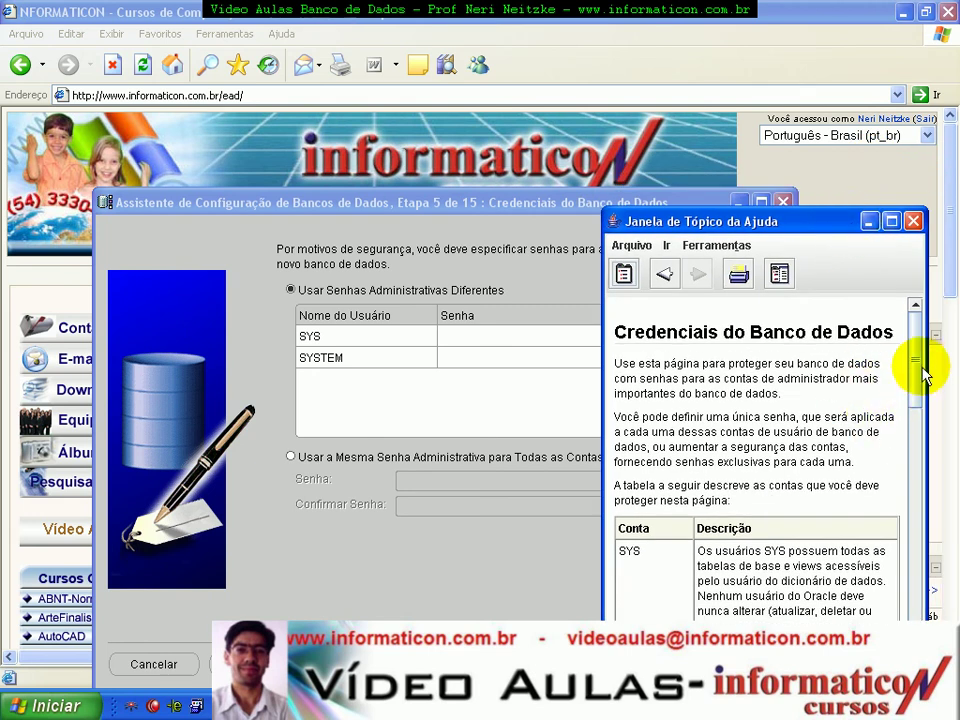
pyautogui.scroll(-3, 922, 375)
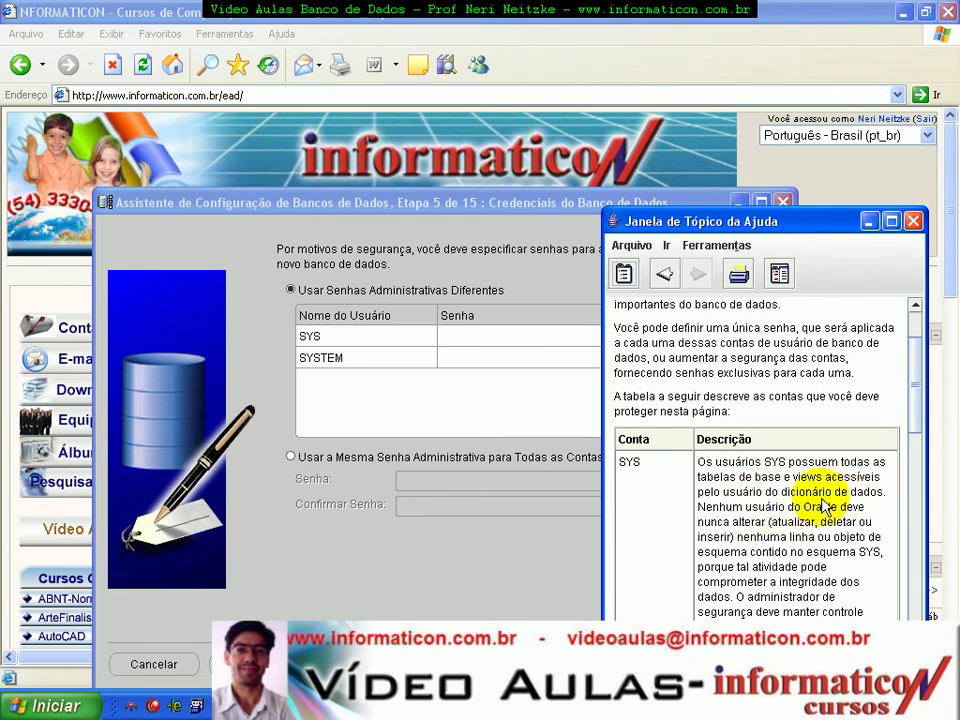
pyautogui.moveTo(920, 372); pyautogui.dragTo(921, 439)
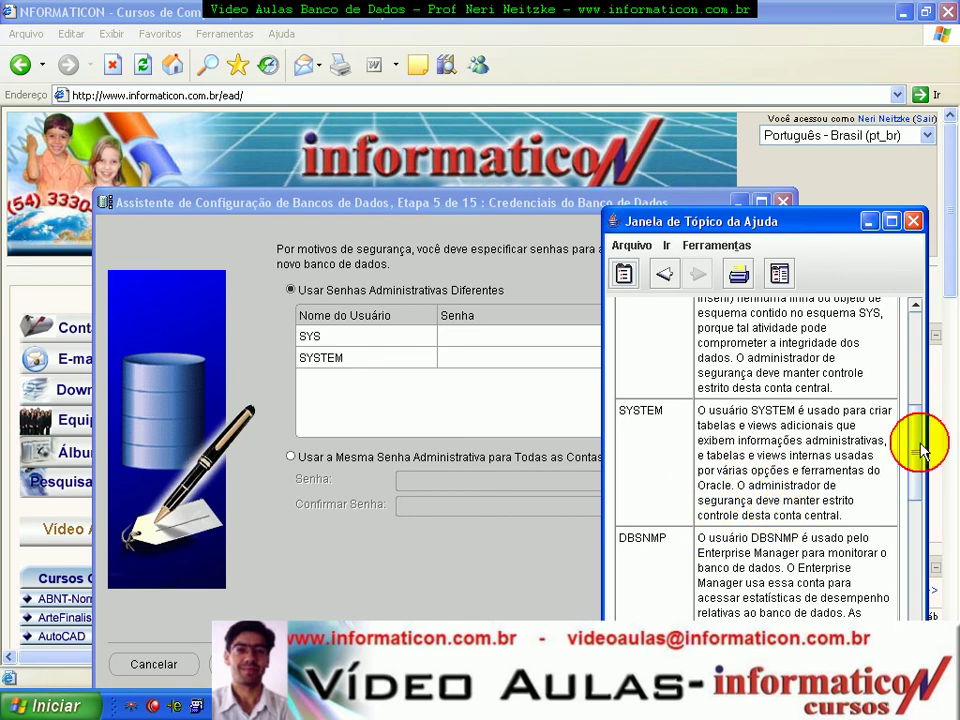
pyautogui.moveTo(921, 444); pyautogui.dragTo(920, 462)
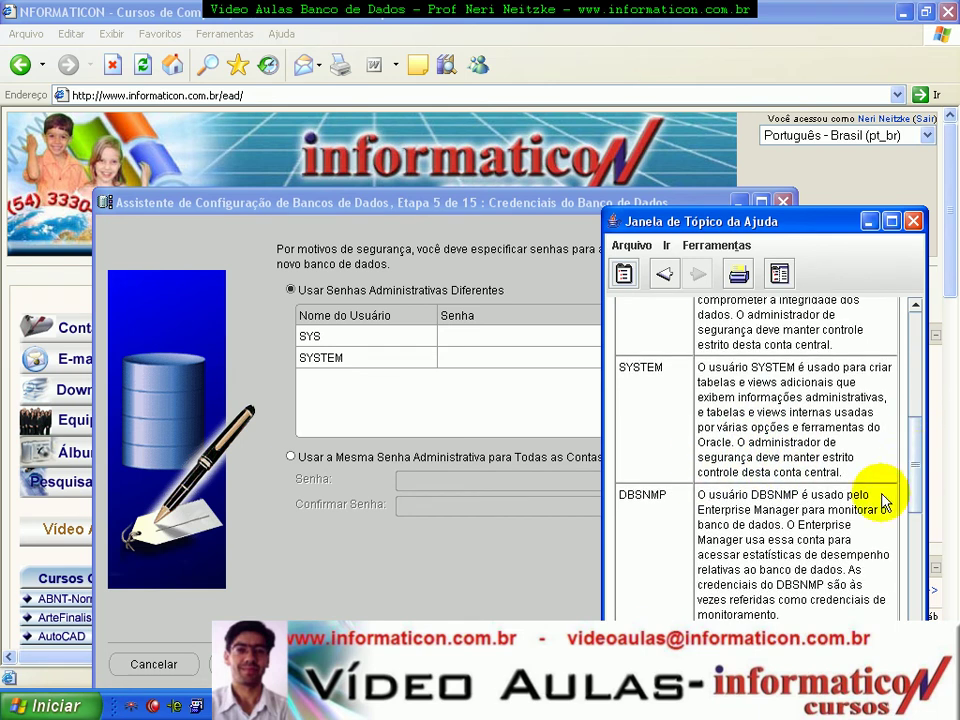
pyautogui.moveTo(920, 466); pyautogui.dragTo(911, 246)
# Step: Close help and set one shared administrative password for all accounts, entered and confirmed
pyautogui.click(913, 221)
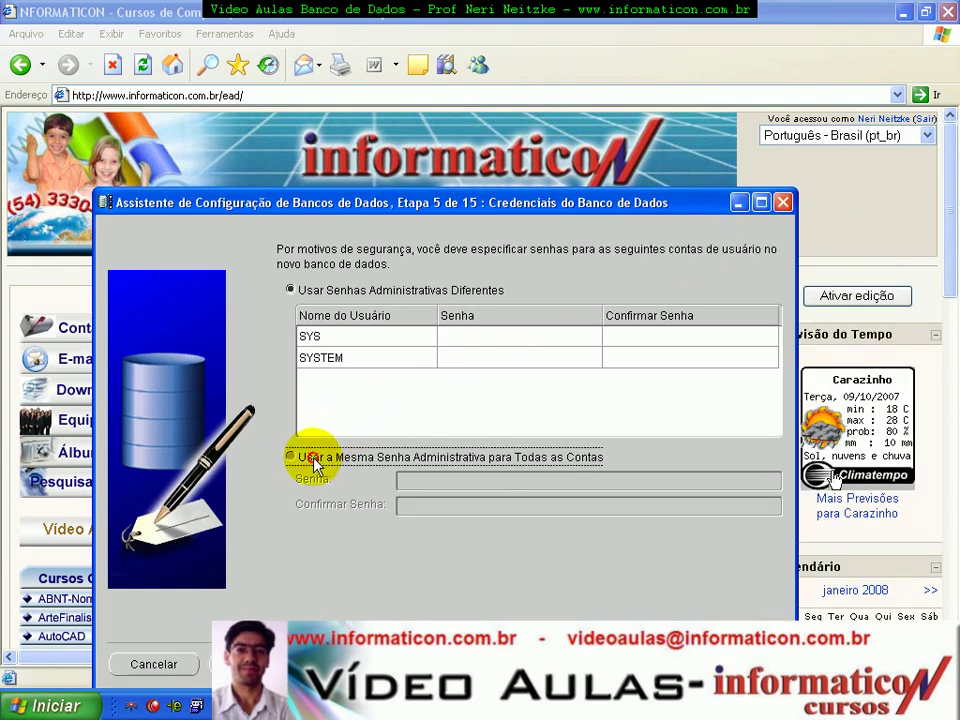
pyautogui.click(290, 456)
pyautogui.click(444, 483)
pyautogui.write('senha')
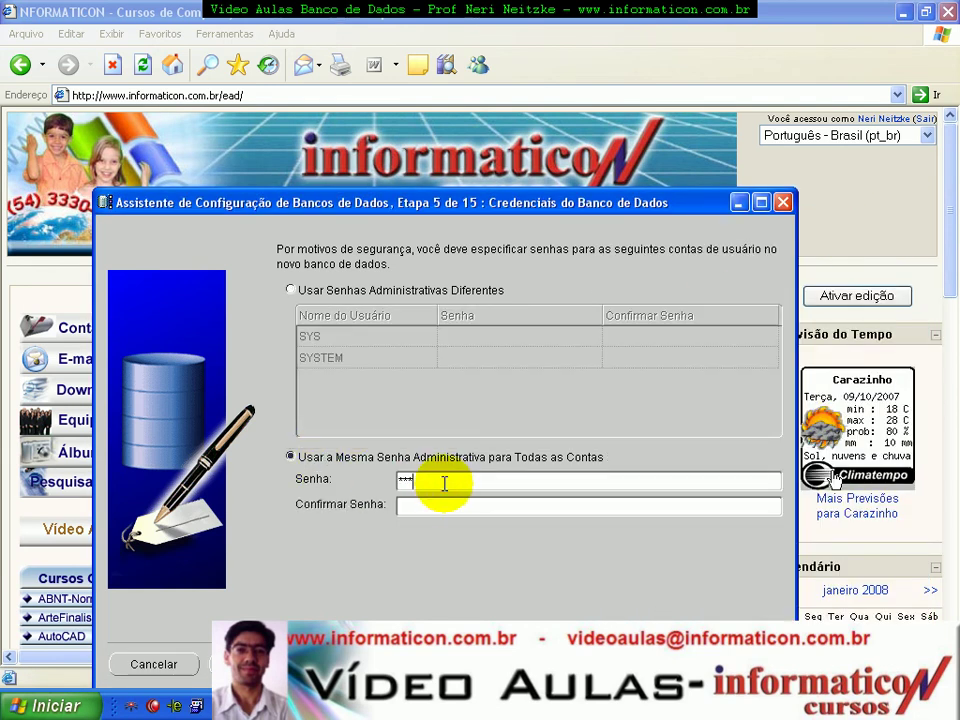
pyautogui.press('BackSpace')
pyautogui.press('BackSpace')
pyautogui.press('BackSpace')
pyautogui.press('BackSpace')
pyautogui.press('BackSpace')
pyautogui.press('BackSpace')
pyautogui.write('senhasenha')
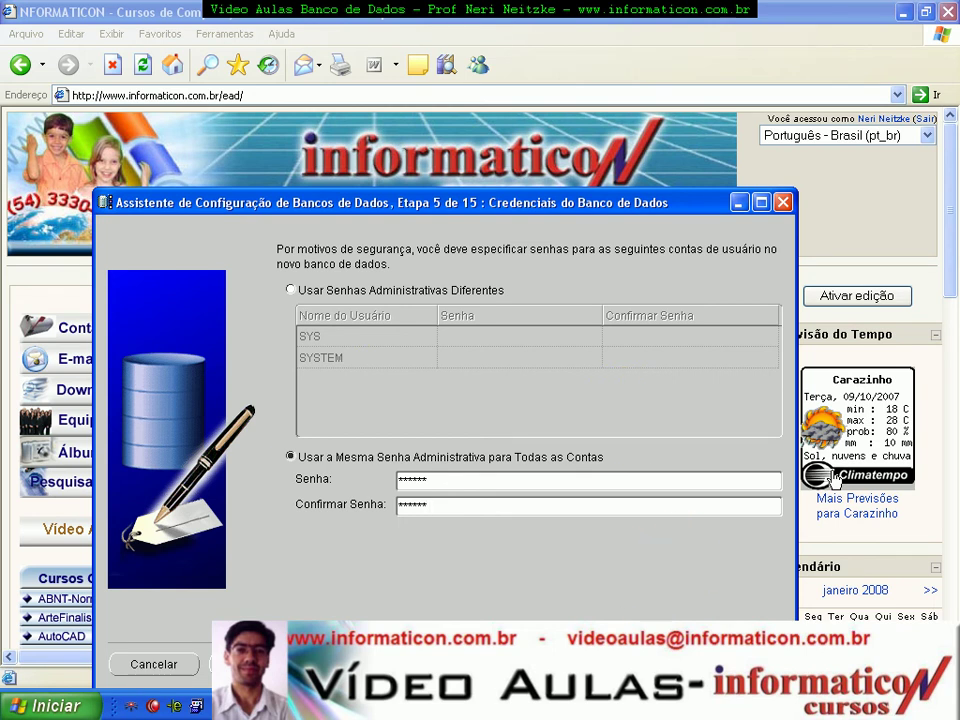
pyautogui.click(637, 664)
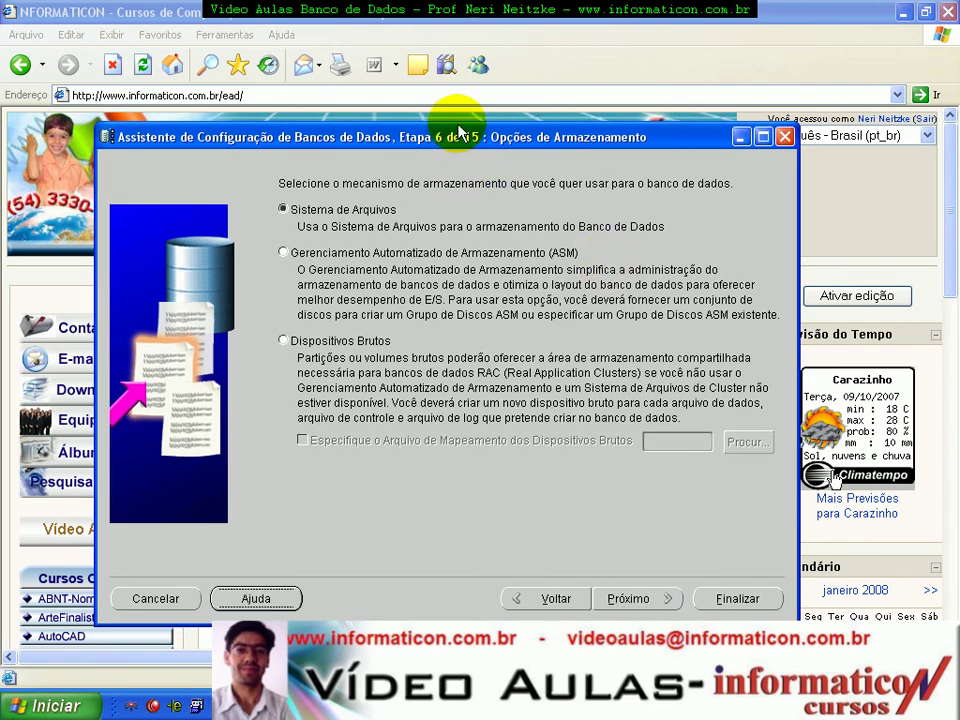
# Step: Reposition the wizard dialog on the storage options step with Sistema de Arquivos selected
pyautogui.moveTo(452, 133); pyautogui.dragTo(434, 144)
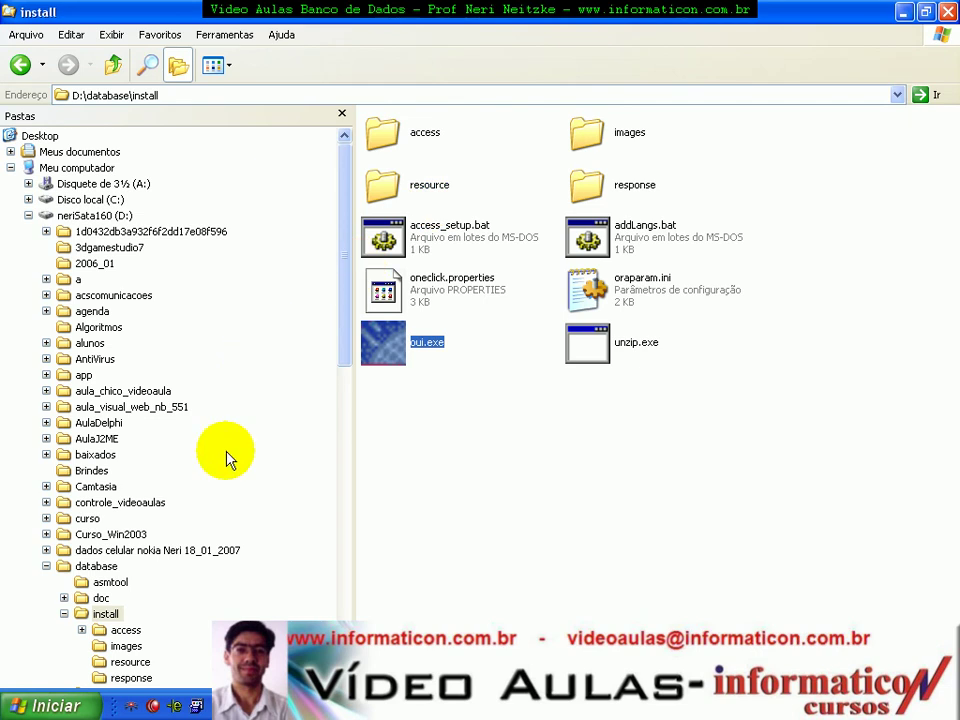
# Step: Browse to C:\NeriDelphiAvancado\bancoDados and select the ESTOQUE .FDB database files
pyautogui.click(46, 566)
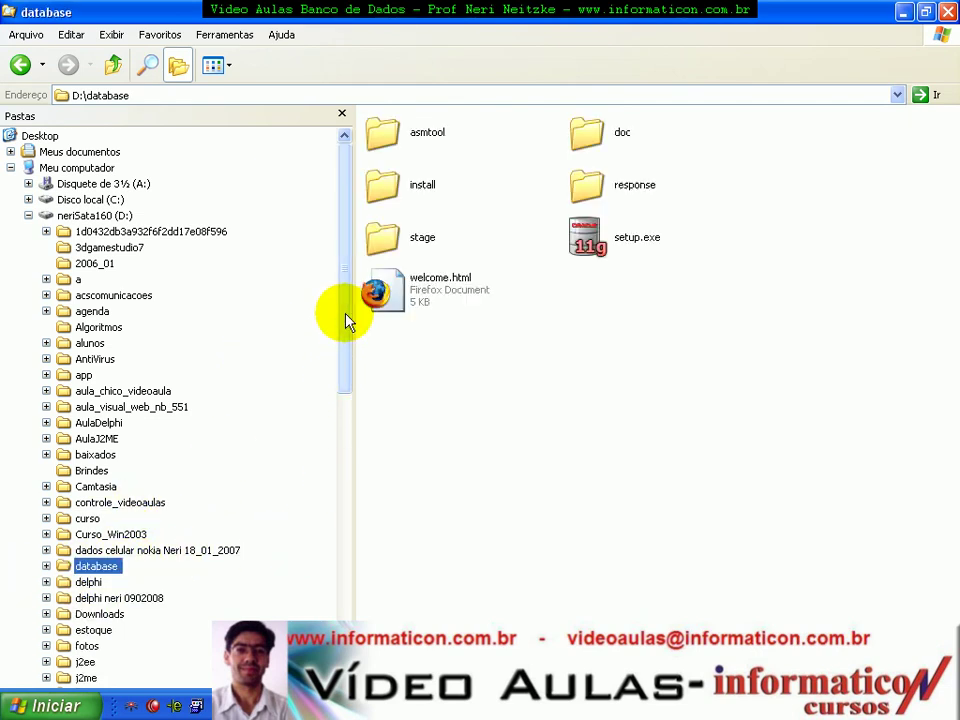
pyautogui.scroll(-3, 343, 320)
pyautogui.scroll(-1, 349, 372)
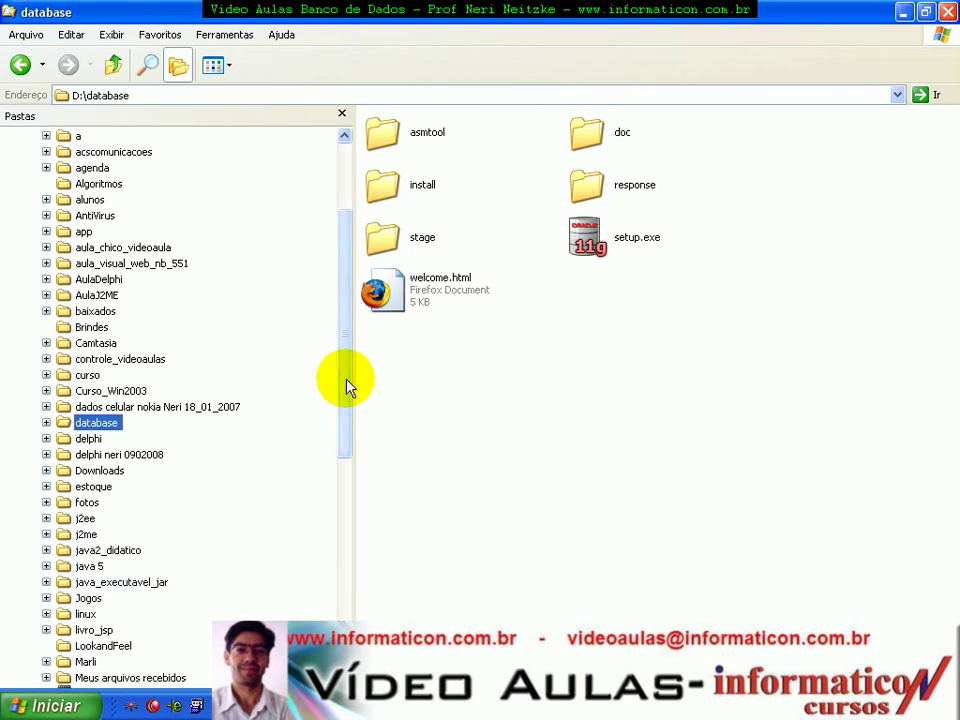
pyautogui.moveTo(343, 429); pyautogui.dragTo(355, 362)
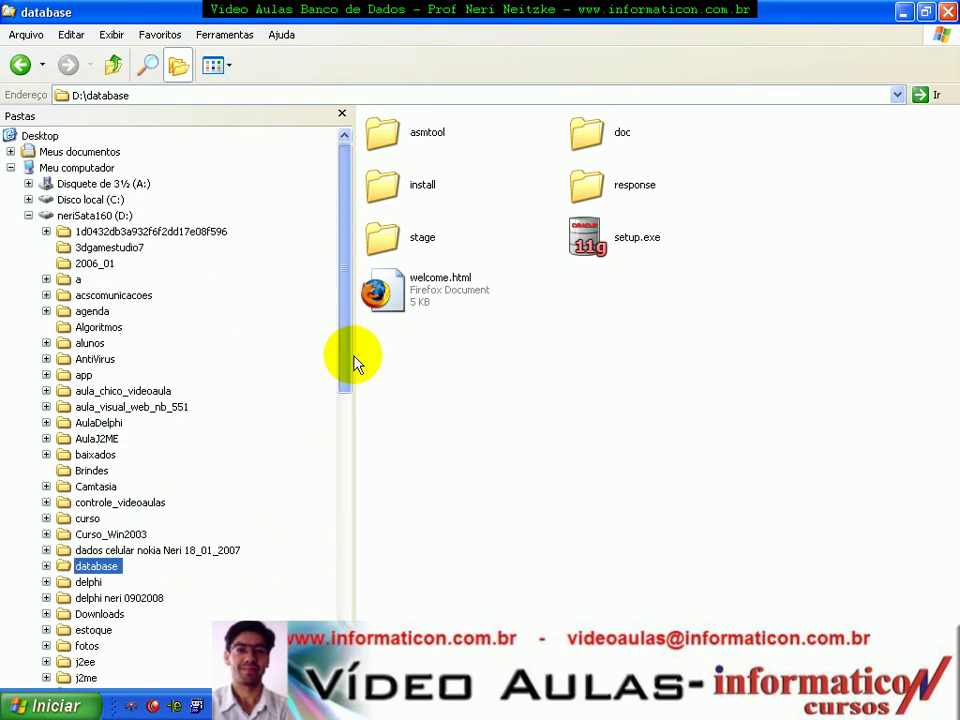
pyautogui.click(75, 199)
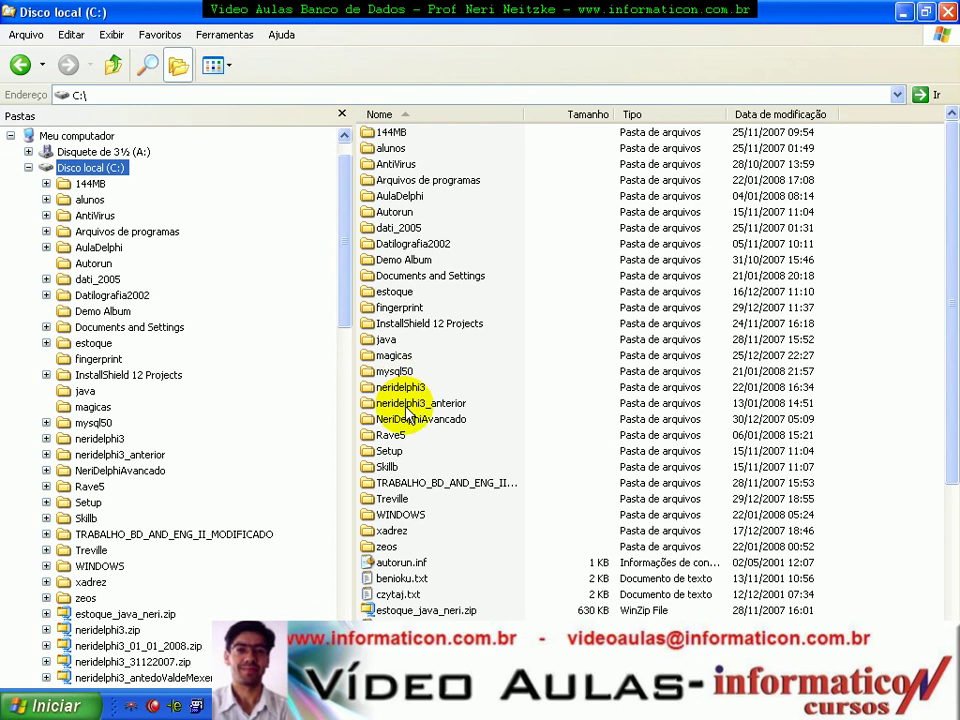
pyautogui.doubleClick(403, 419)
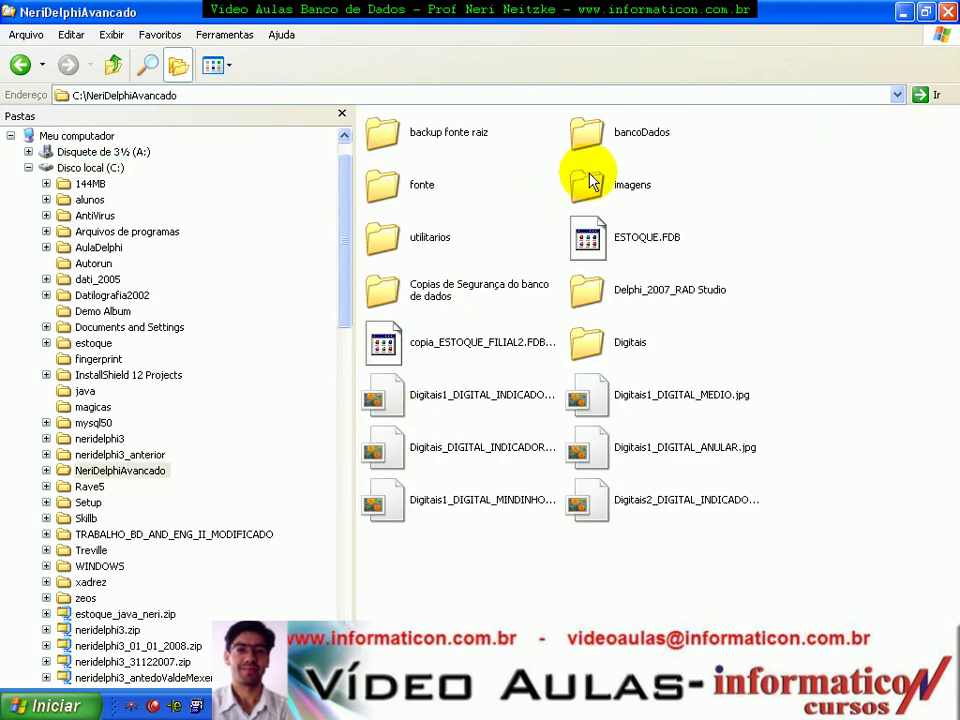
pyautogui.doubleClick(588, 128)
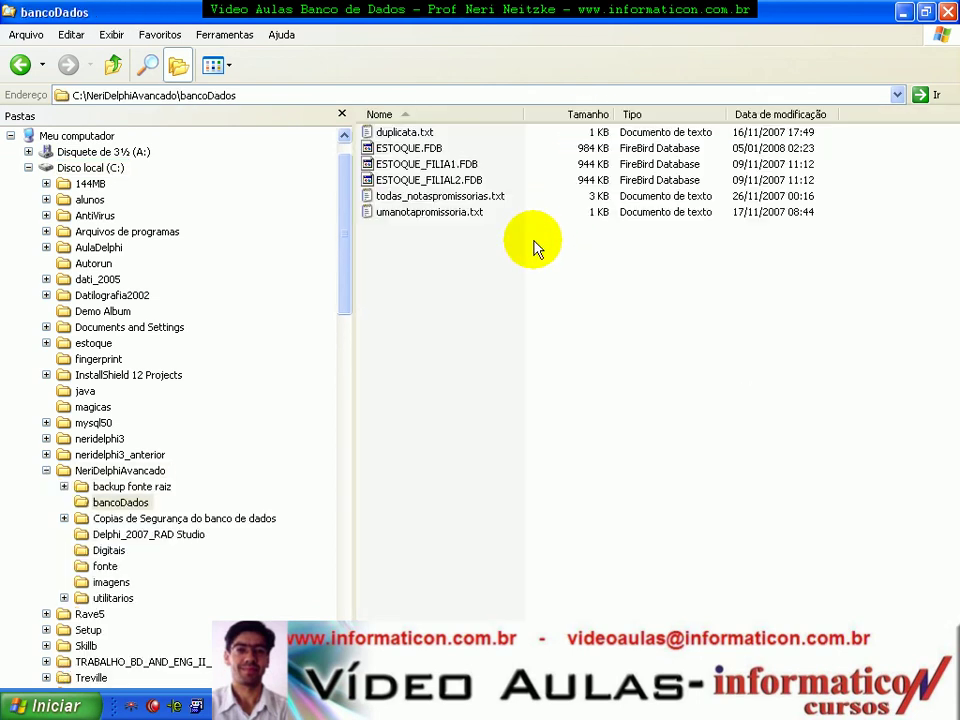
pyautogui.click(428, 165)
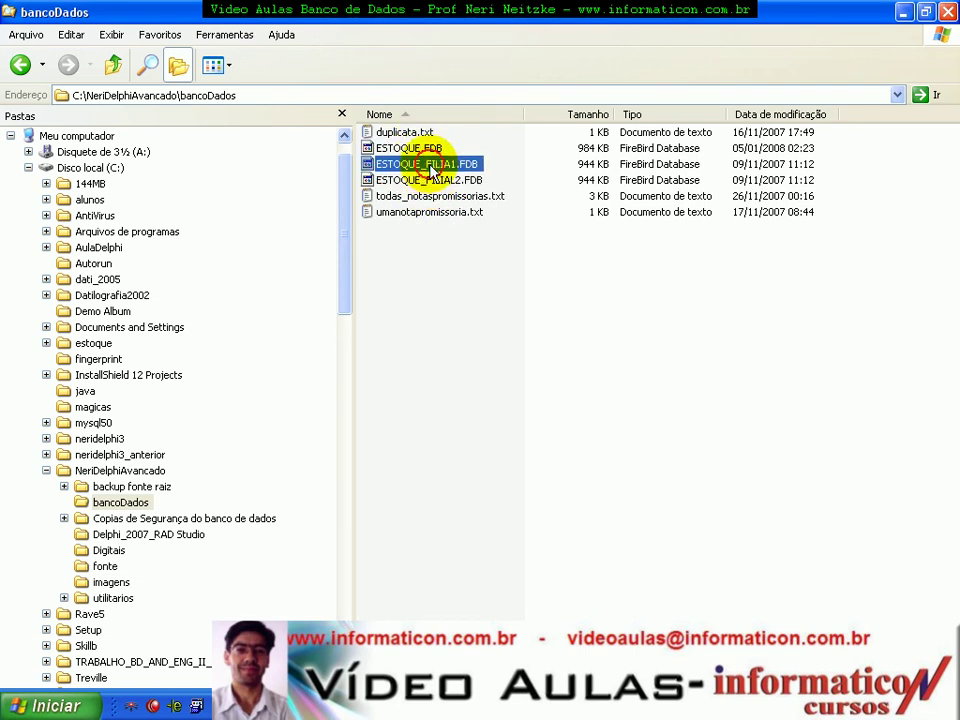
pyautogui.click(428, 150)
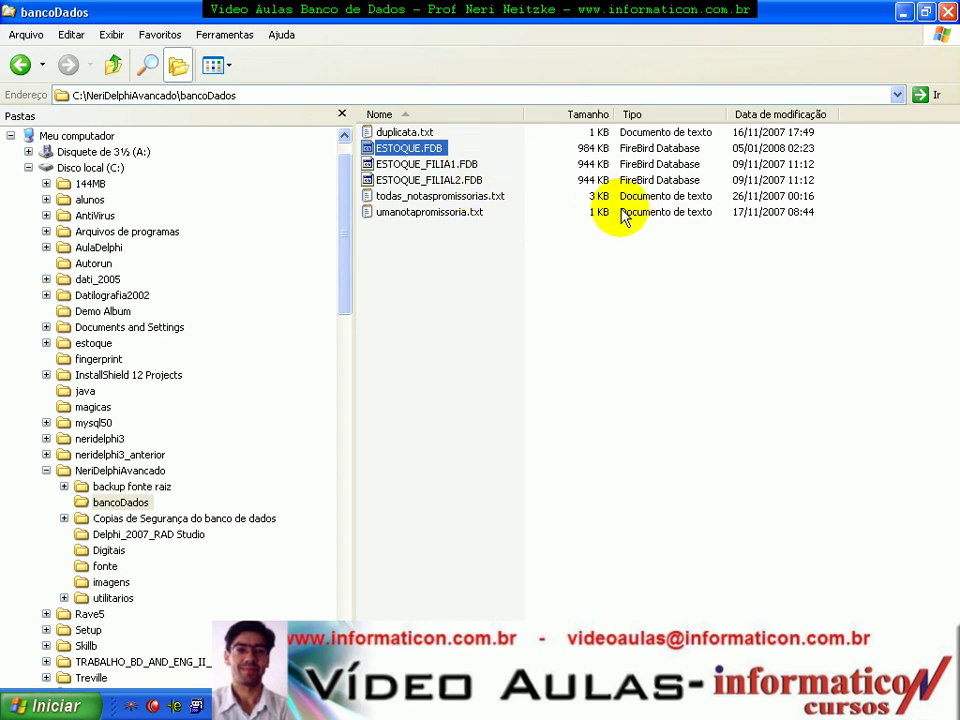
# Step: Switch back to the DBCA window on the storage options step
pyautogui.hotkey('alt', 'Tab')
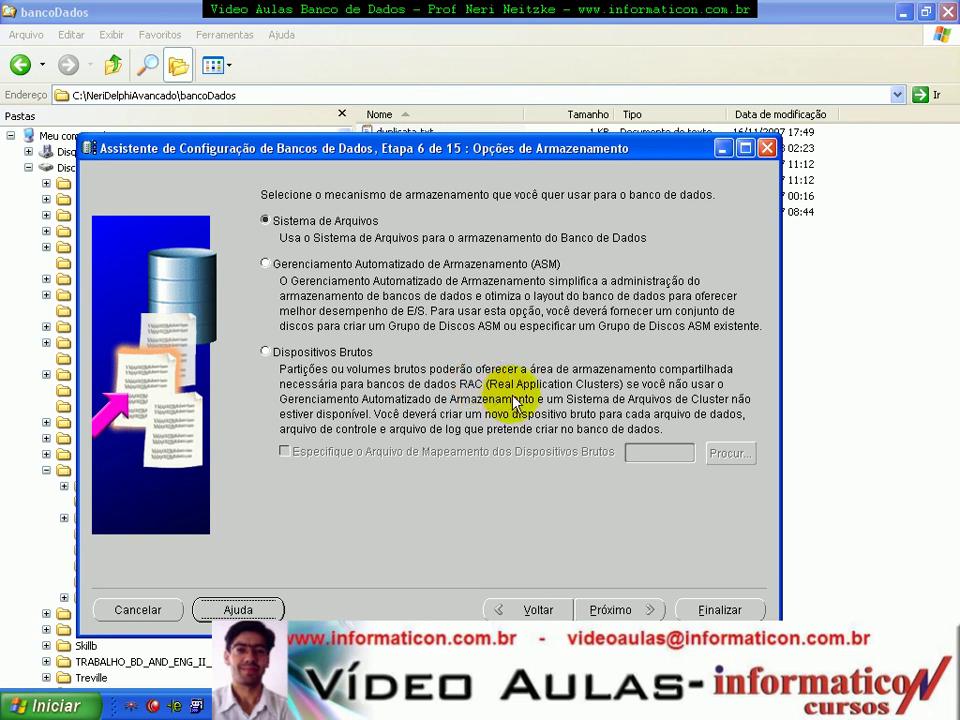
# Step: Keep 'Sistema de Arquivos' storage and continue to the Localização dos Arquivos step
pyautogui.click(266, 219)
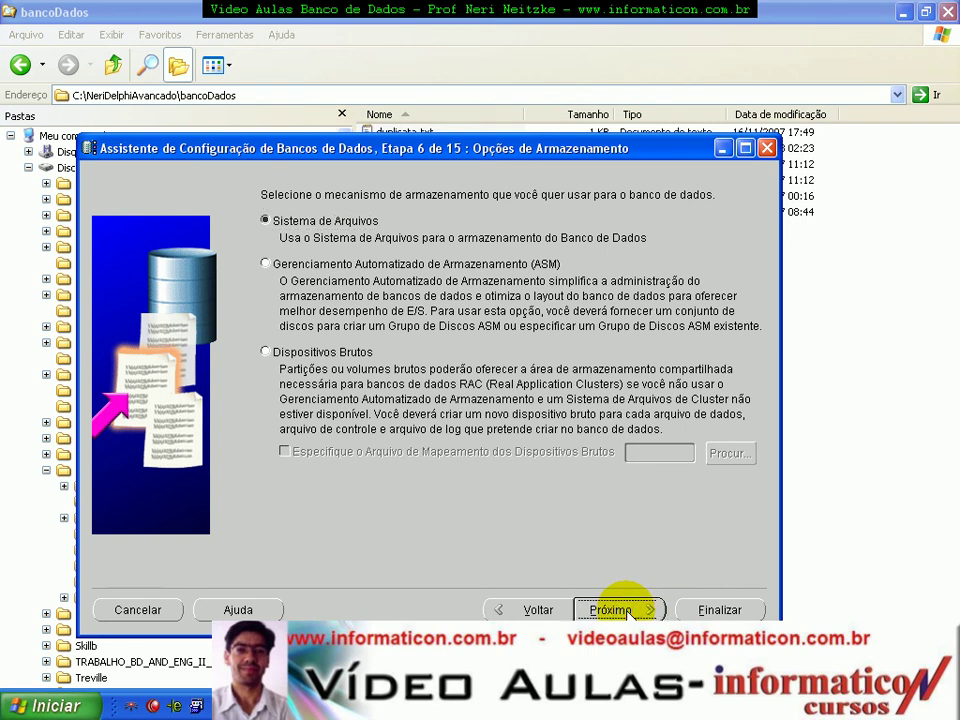
pyautogui.click(625, 610)
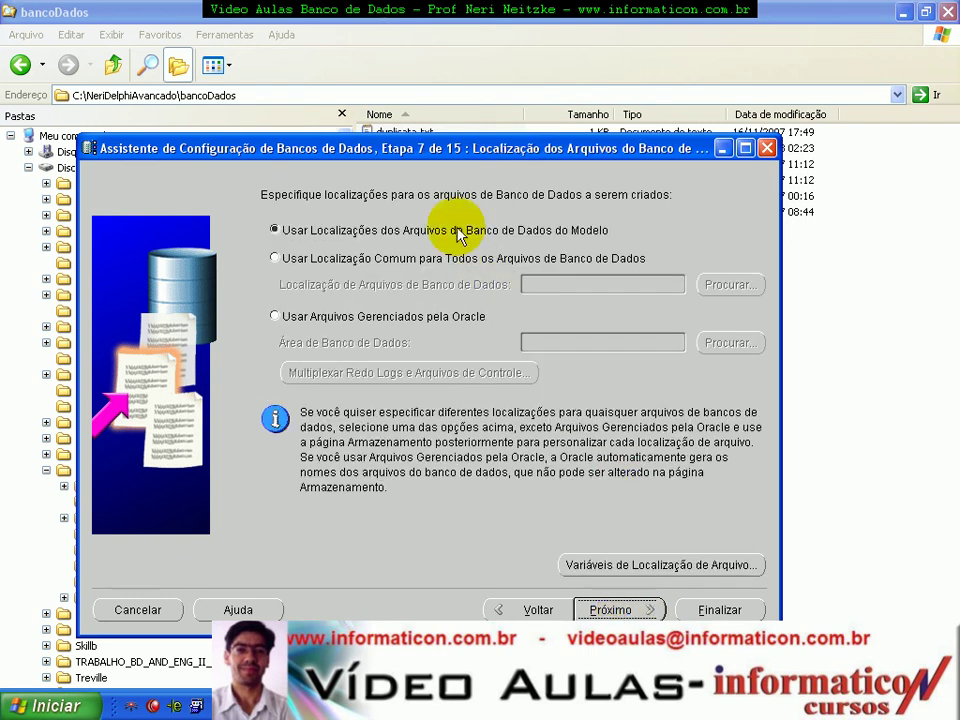